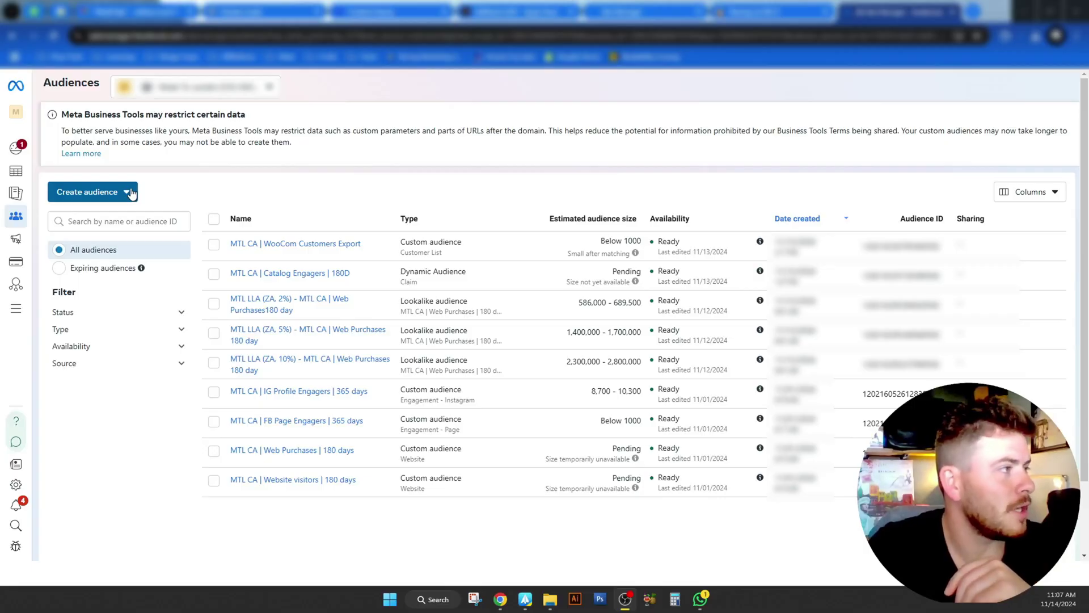
Start a new custom audience with Website as its source.
click(130, 193)
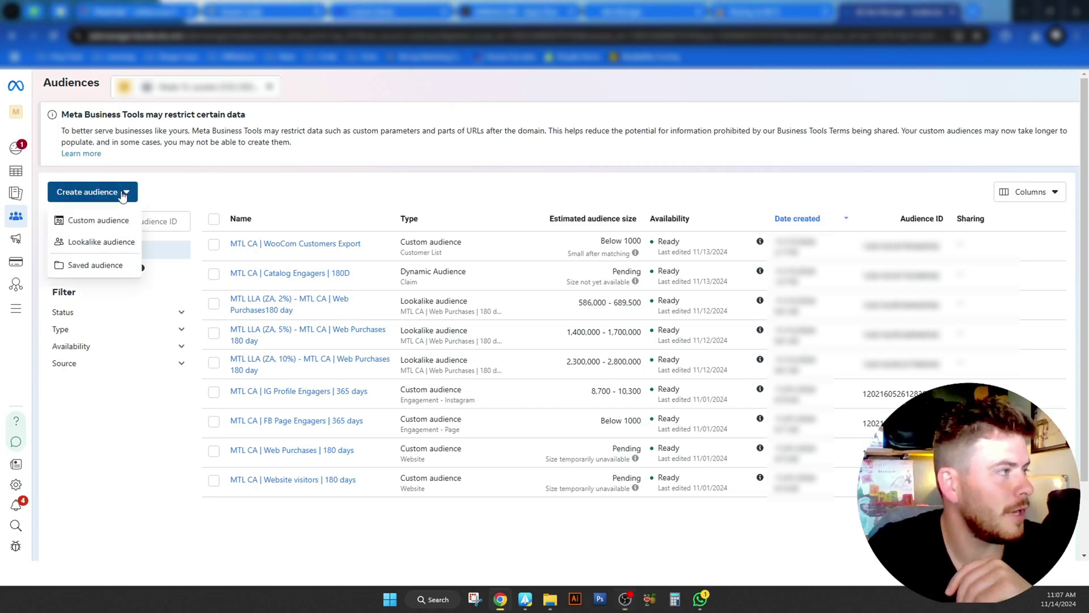
click(130, 221)
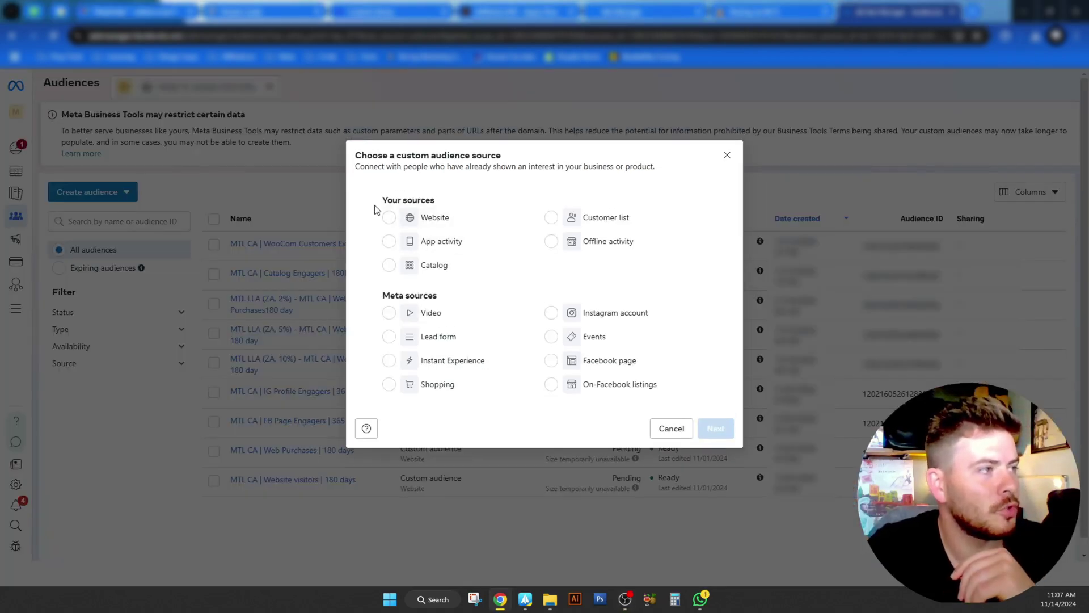
double_click(419, 200)
click(389, 218)
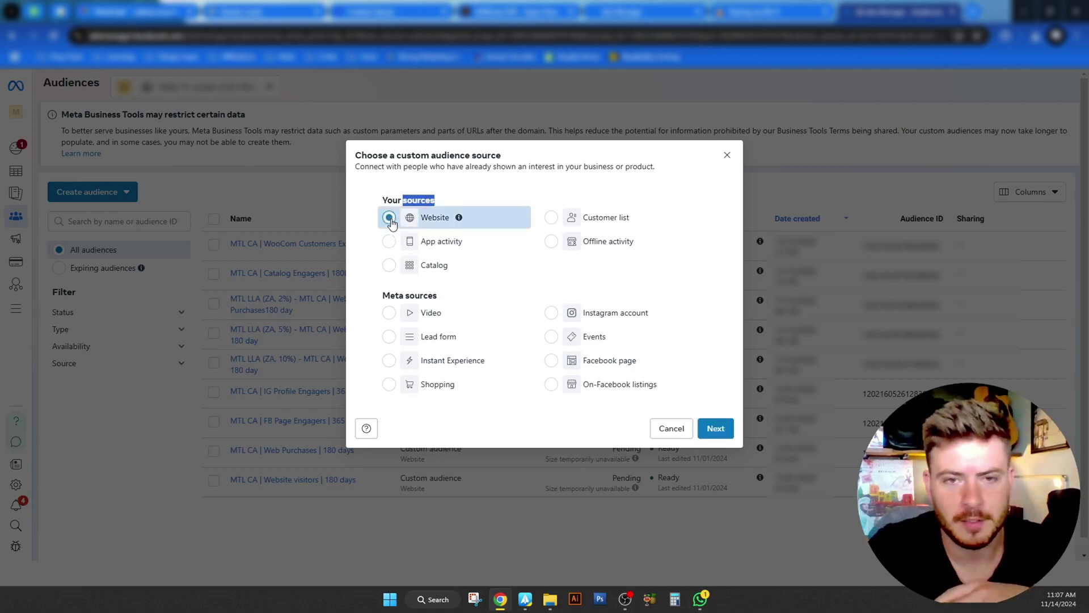
click(716, 428)
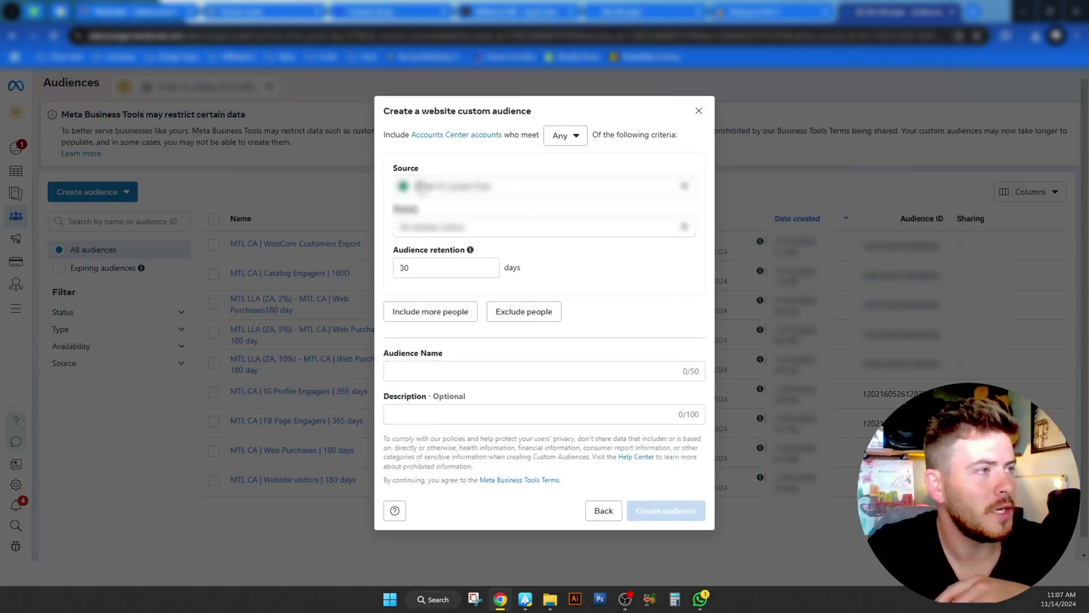
Select the site's pixel as the audience source.
click(529, 186)
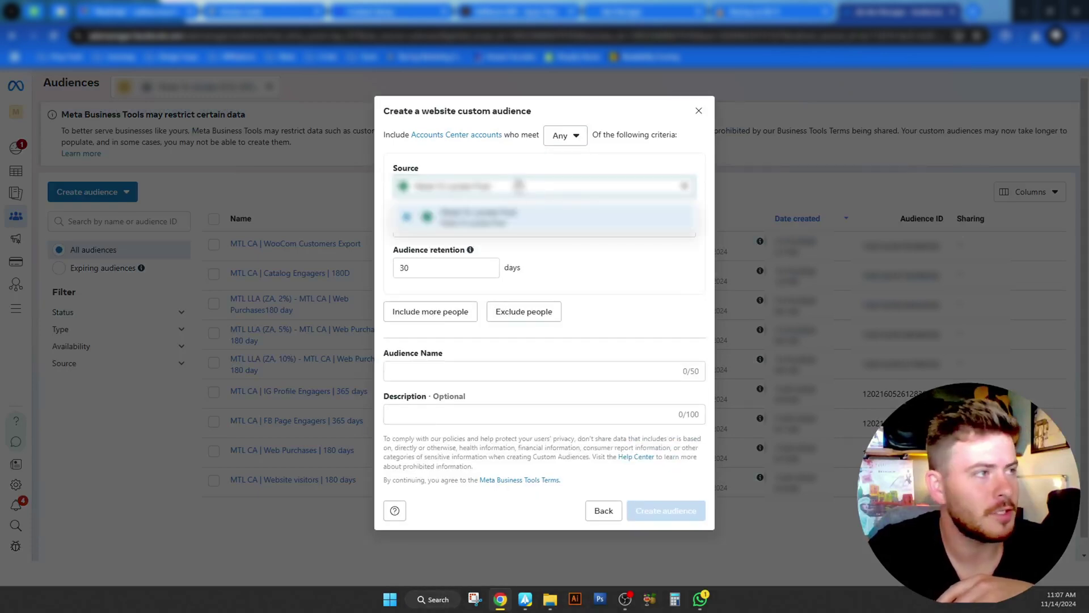
click(413, 170)
double_click(404, 169)
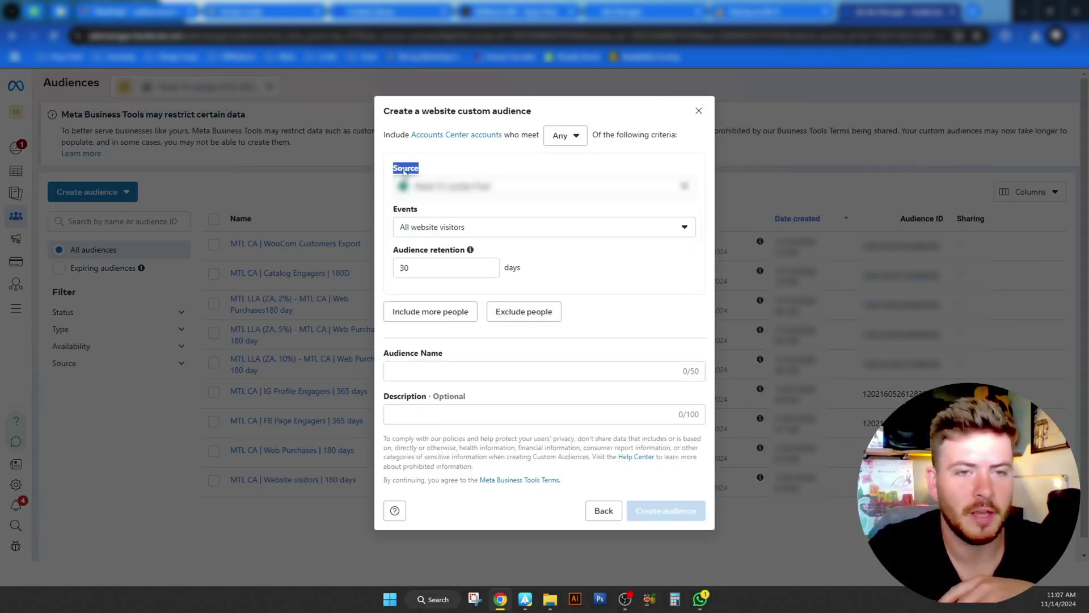
click(404, 170)
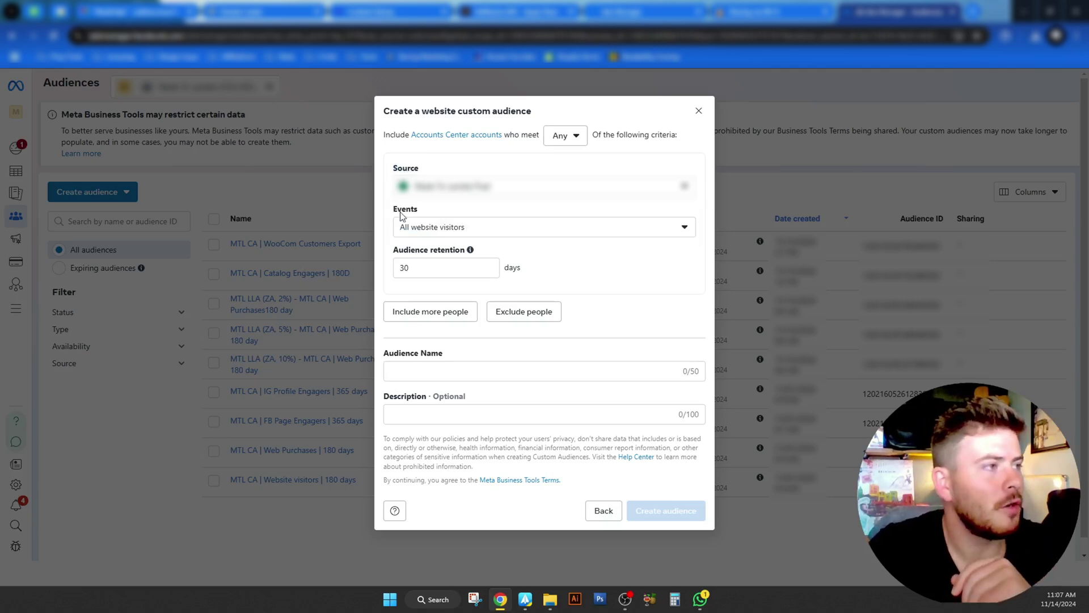
double_click(413, 210)
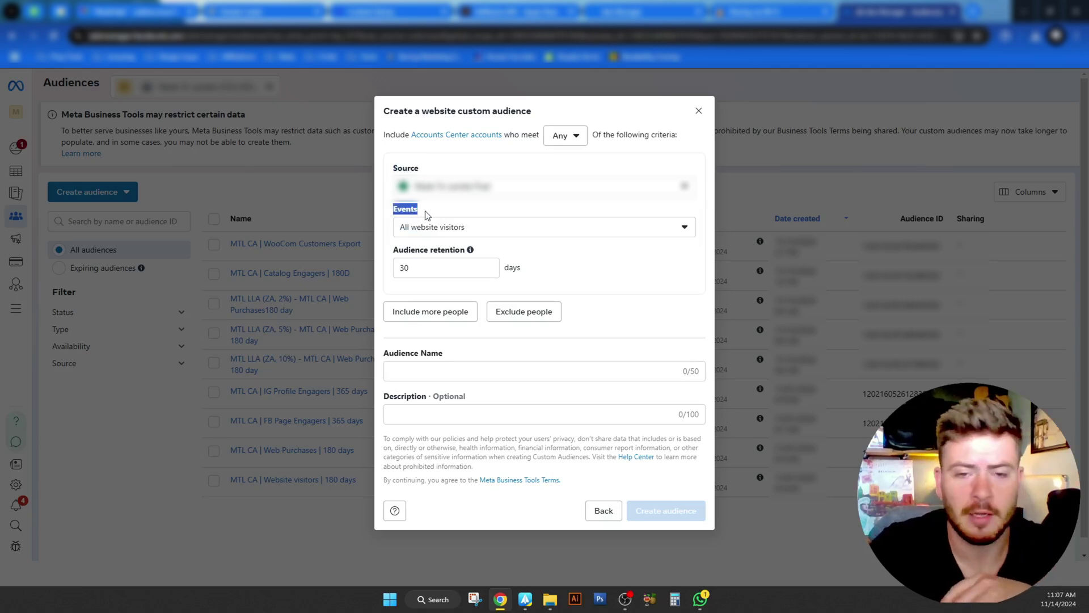
click(427, 215)
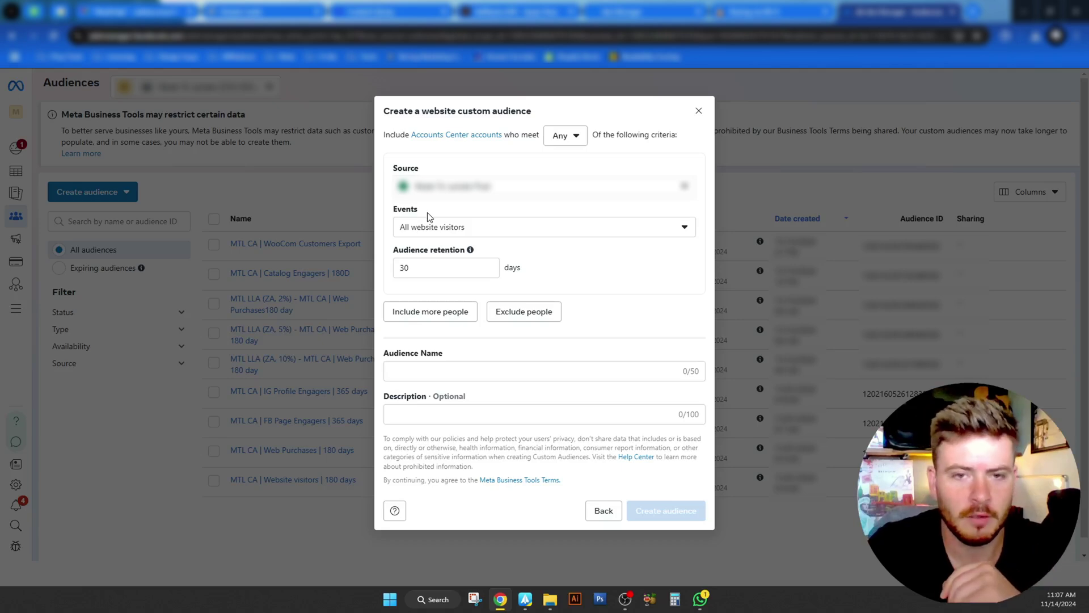
Browse the Events options, leaving All website visitors selected.
click(501, 234)
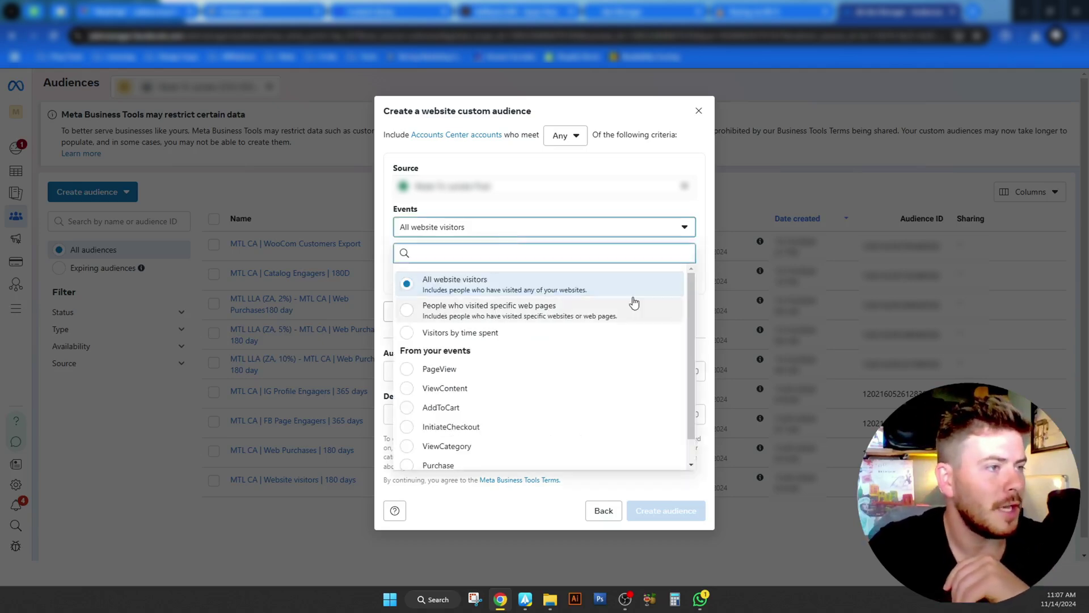
scroll(689, 289, down, 1)
scroll(690, 306, up, 1)
scroll(690, 326, down, 1)
scroll(689, 339, up, 1)
scroll(689, 340, down, 1)
scroll(689, 342, up, 1)
scroll(689, 342, down, 1)
scroll(690, 342, up, 1)
scroll(689, 342, down, 1)
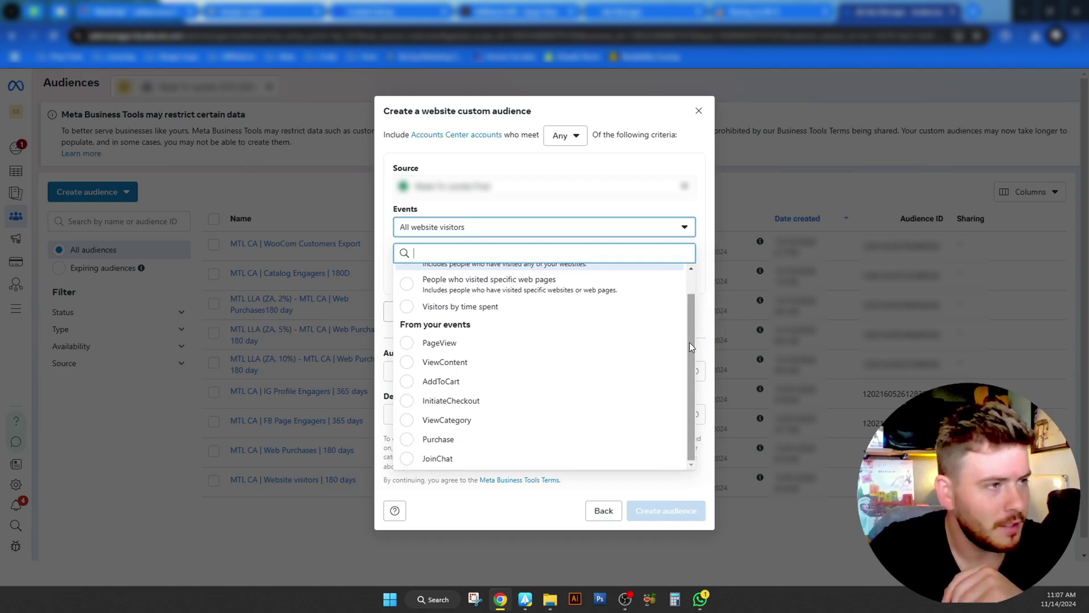
scroll(689, 342, up, 1)
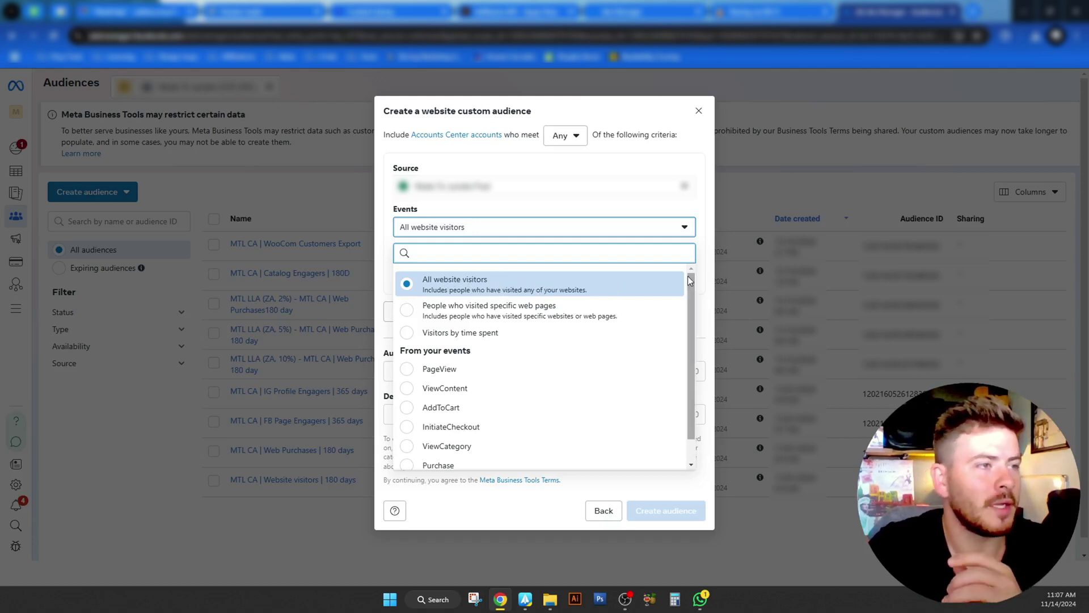
Keep All website visitors as the event and change retention from 30 to 180 days.
click(431, 287)
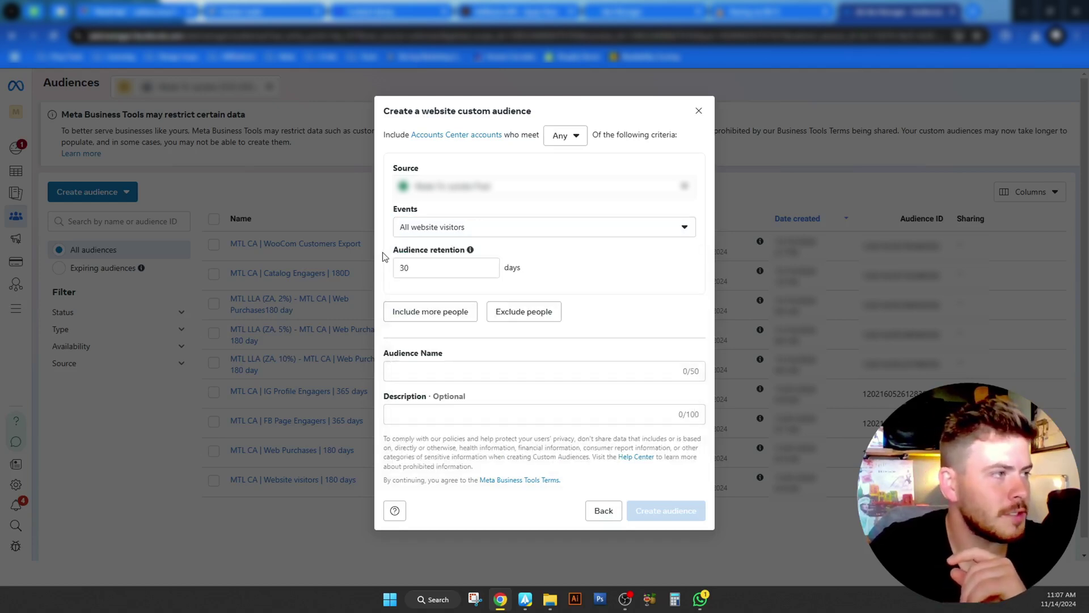
mouse_move(470, 251)
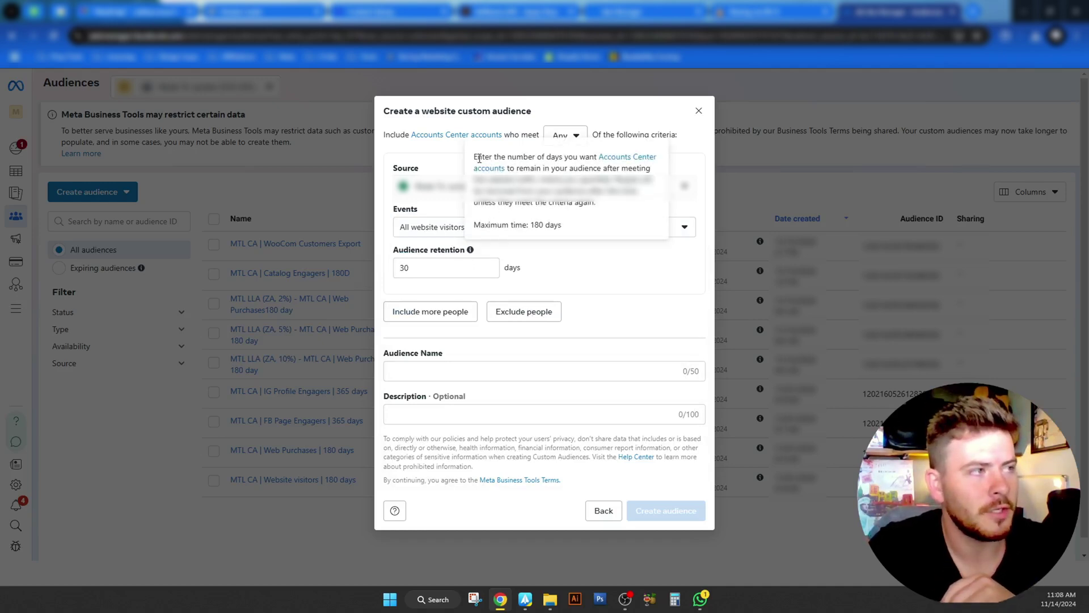
drag(489, 157, 586, 204)
click(587, 205)
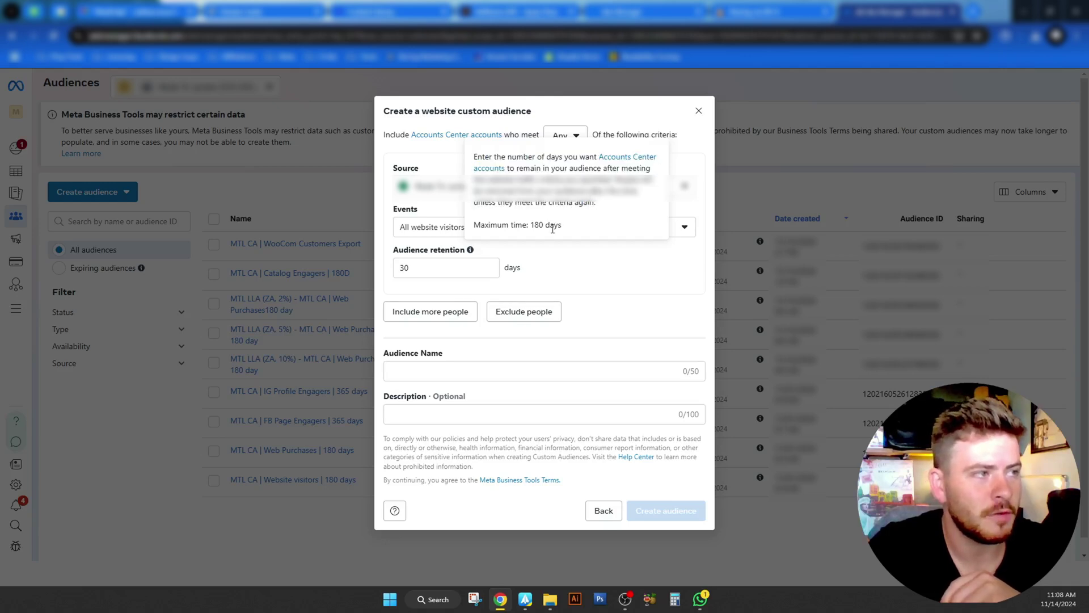
drag(475, 224, 587, 229)
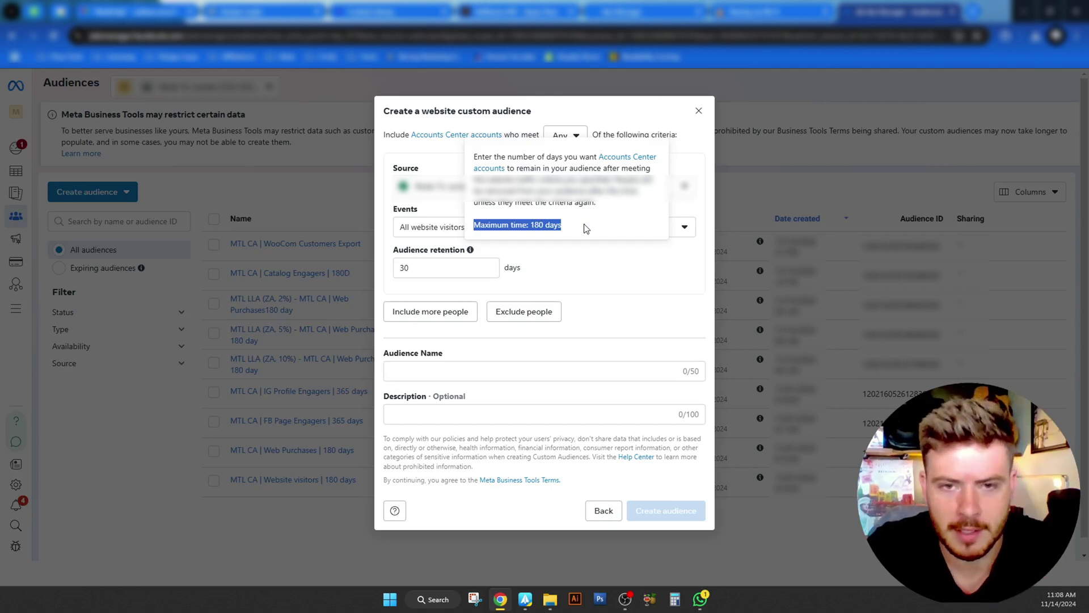
double_click(446, 269)
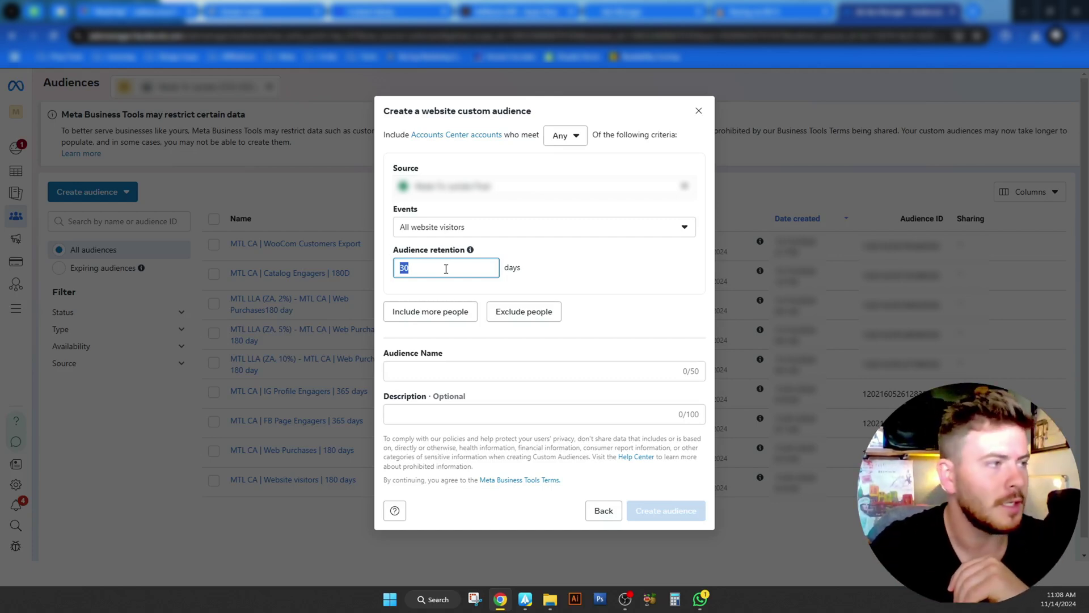
text(180)
click(563, 279)
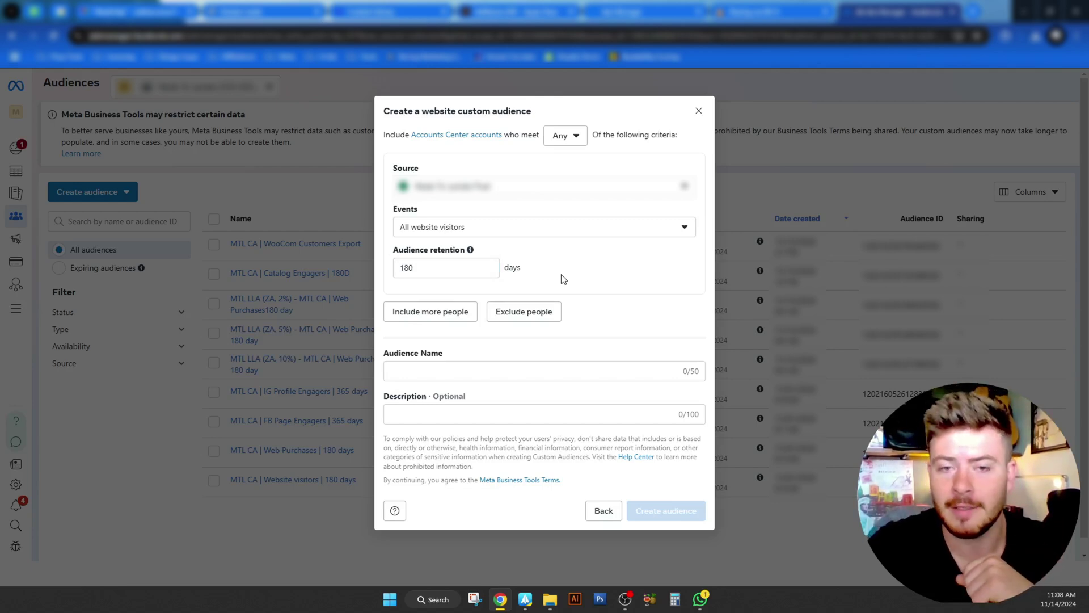
click(475, 369)
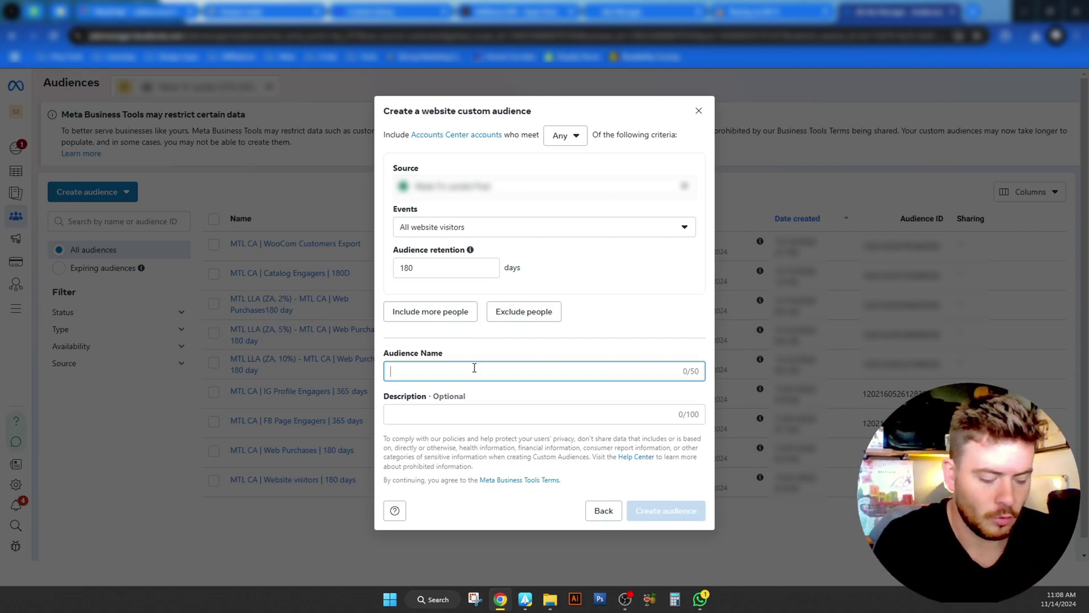
Name the audience 'CA | Website Visitors | 180D' and close the form.
text(CA |)
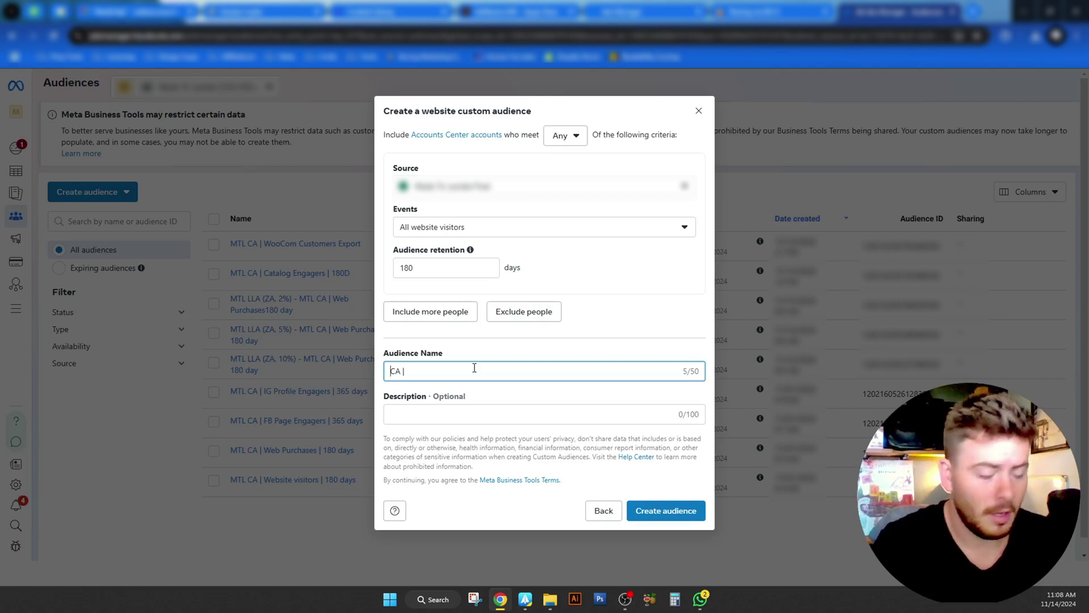
key(Home)
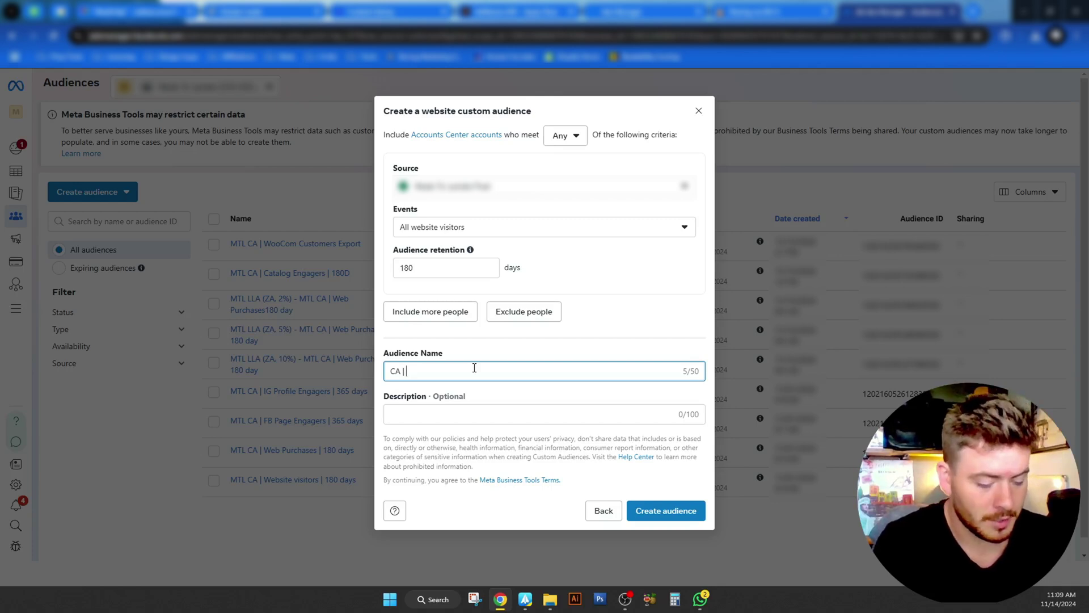
text(Website )
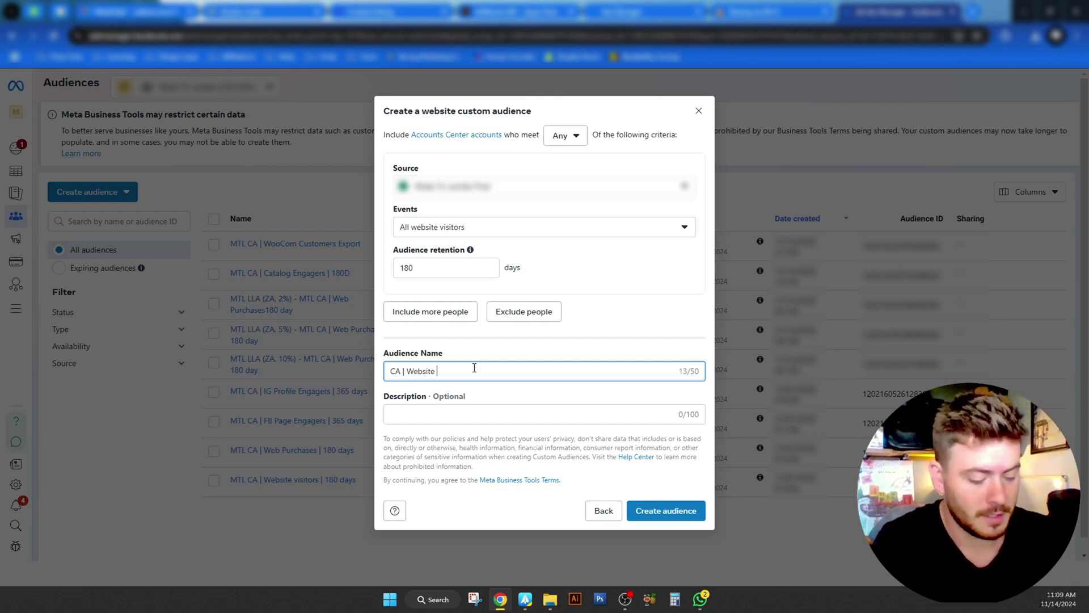
text(iss)
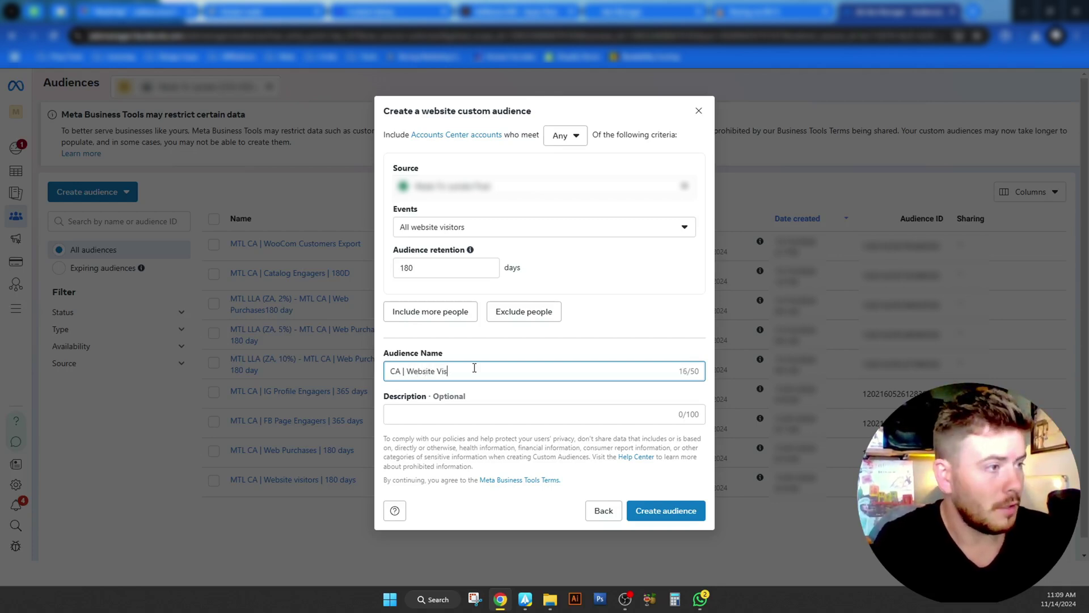
text(itors)
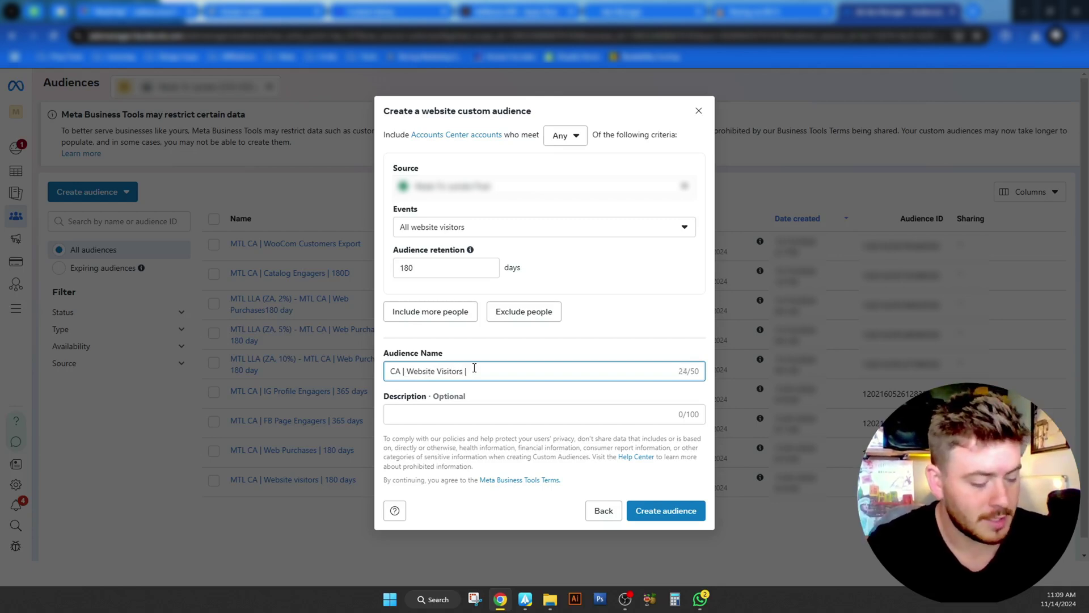
text( | 180D)
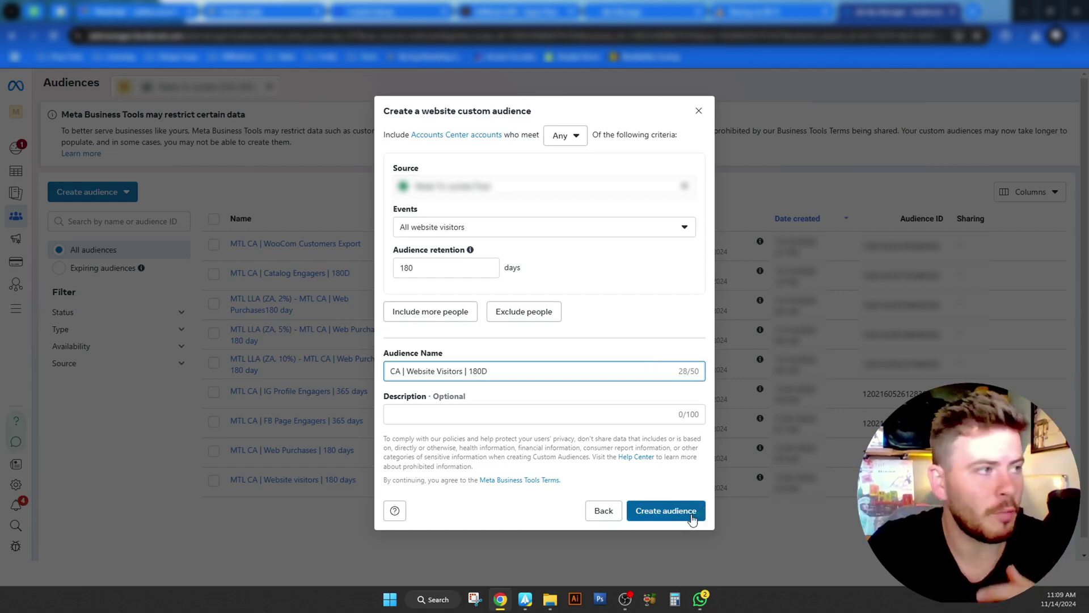
click(698, 111)
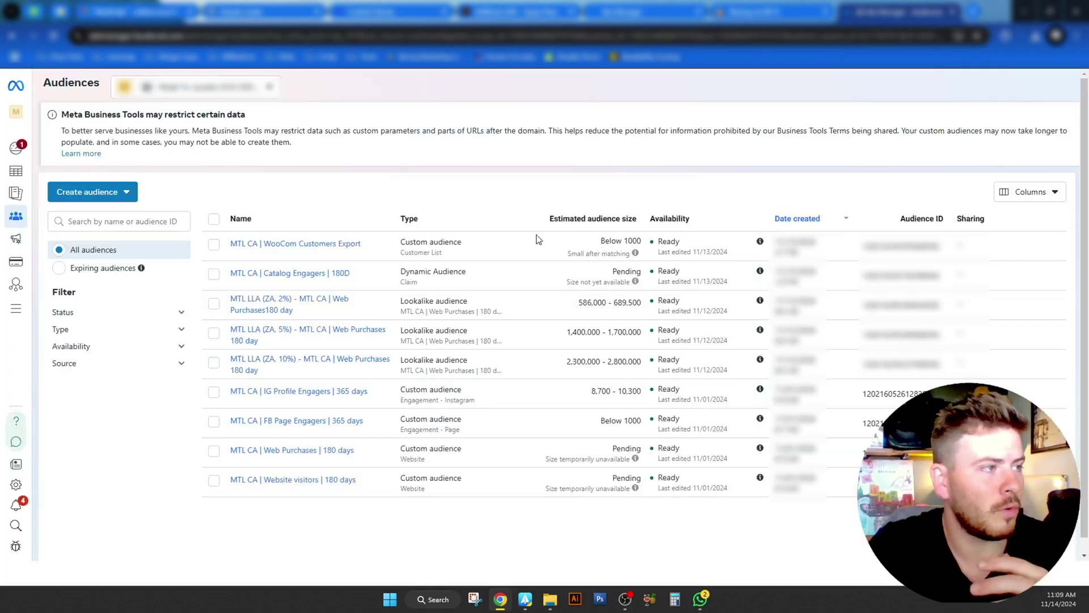
double_click(673, 243)
double_click(669, 271)
double_click(665, 301)
double_click(660, 329)
double_click(664, 359)
double_click(667, 388)
click(723, 492)
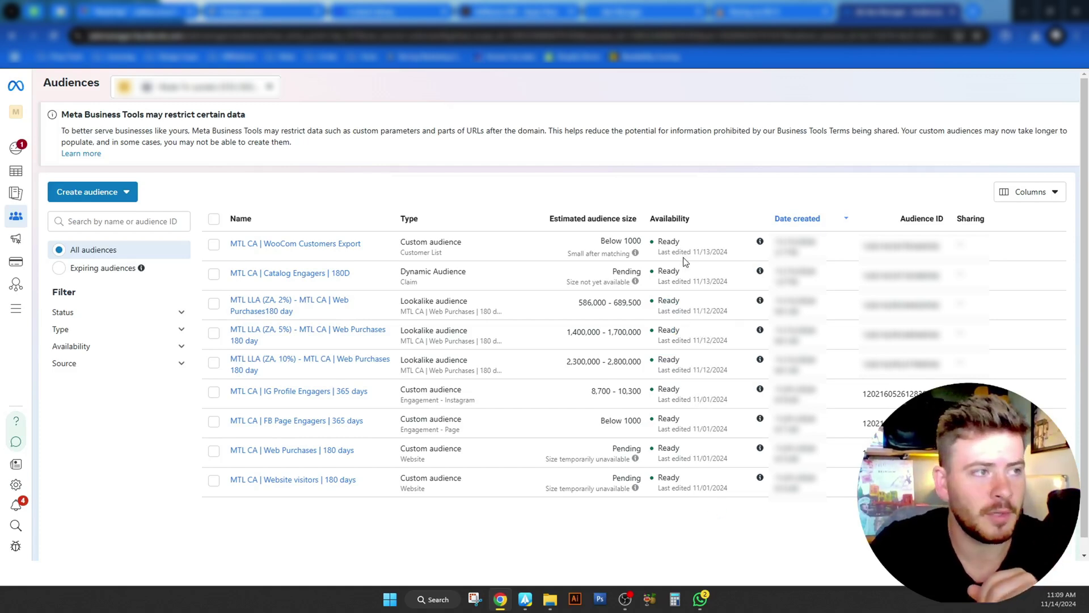
double_click(670, 243)
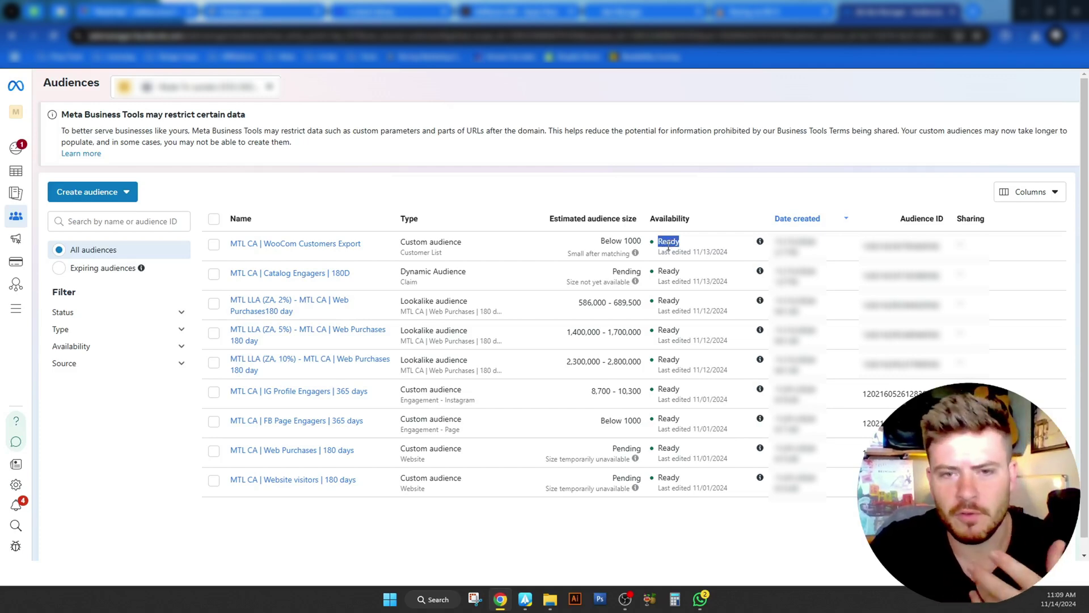
click(669, 210)
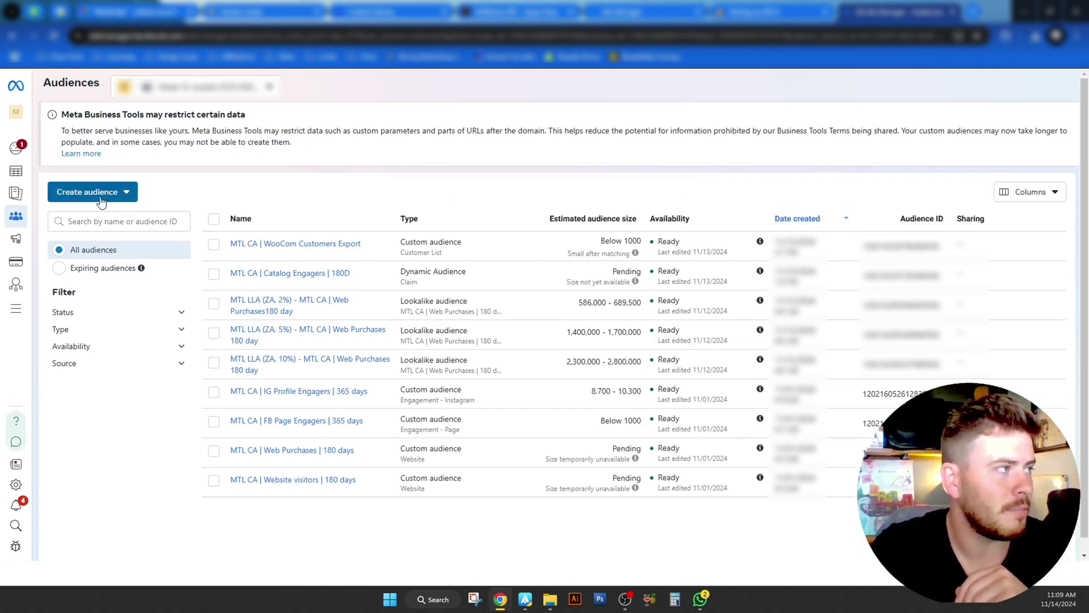
double_click(665, 242)
click(662, 205)
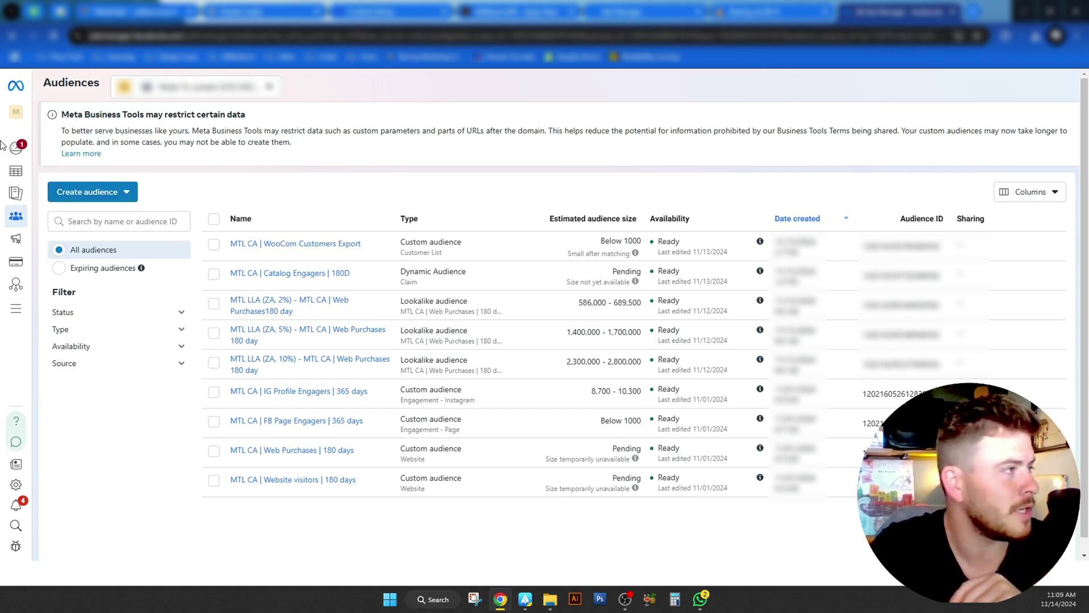
Start a new Website custom audience targeting people who visited specific web pages.
click(121, 196)
click(94, 219)
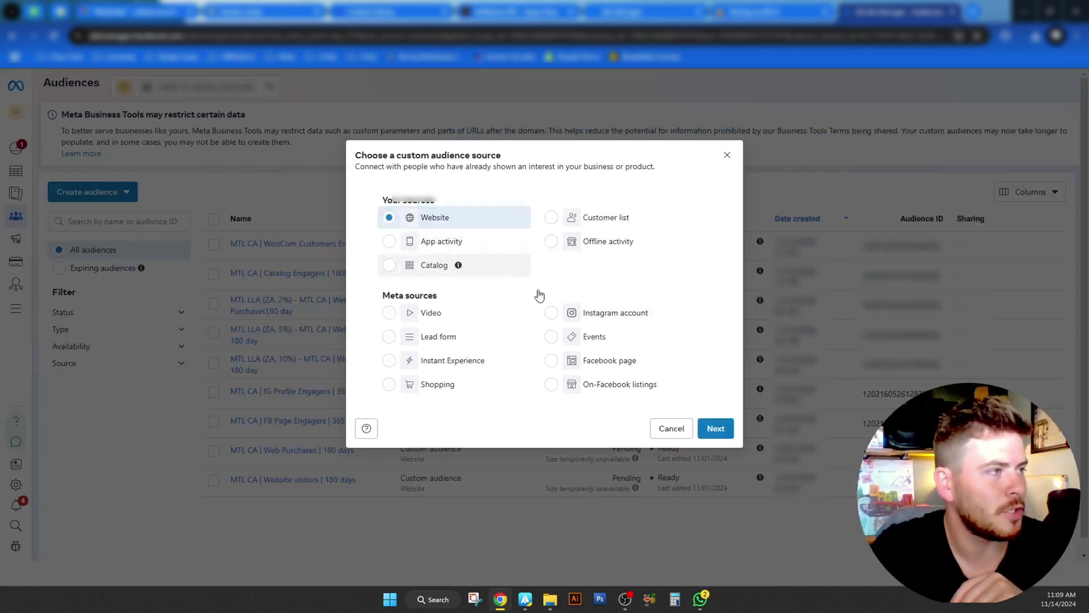
click(724, 428)
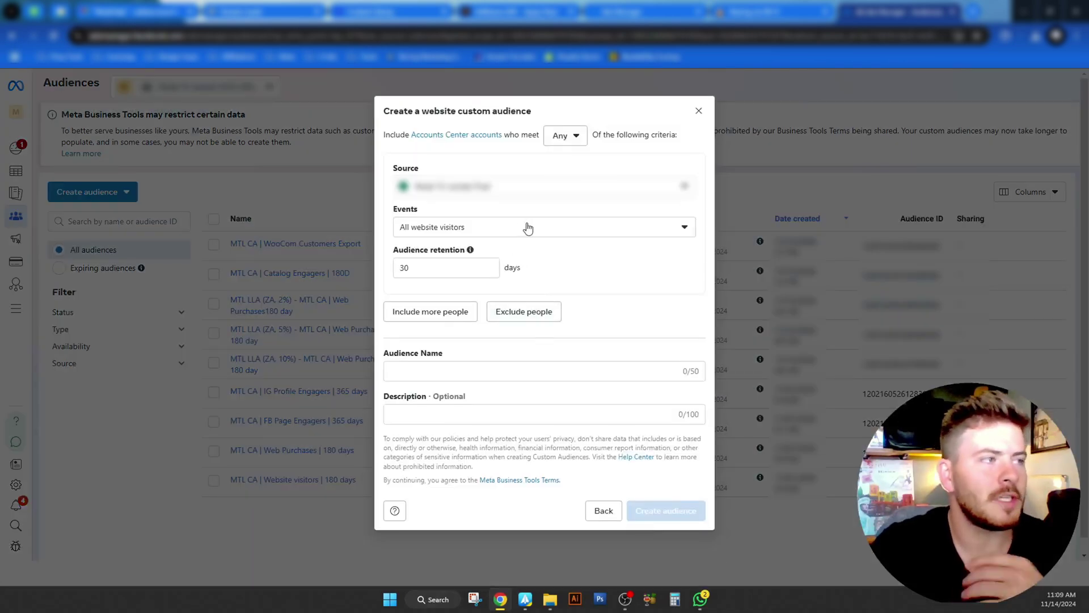
click(530, 229)
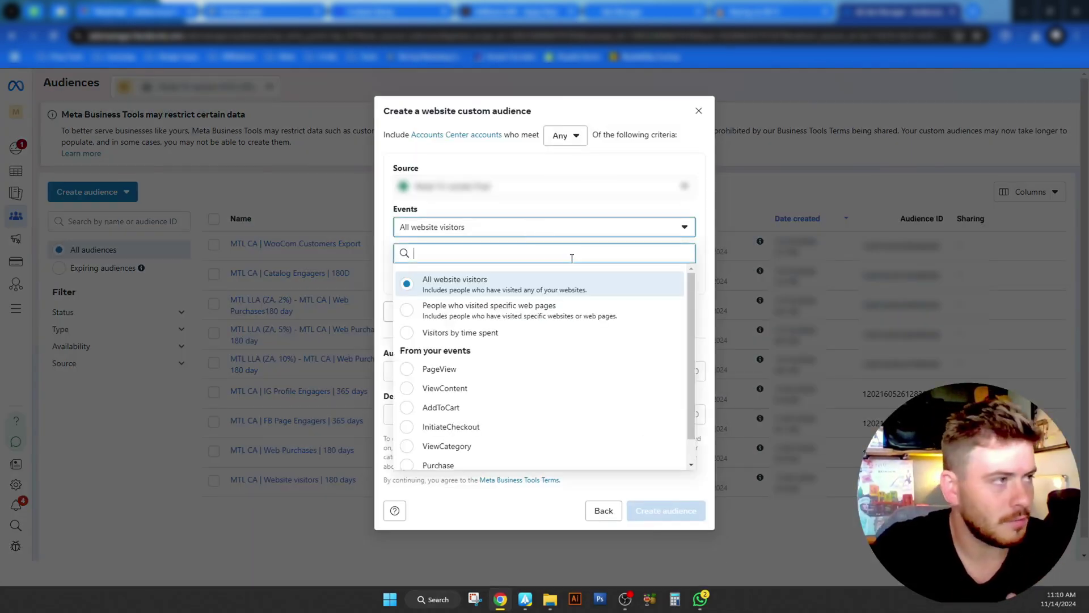
scroll(690, 352, down, 1)
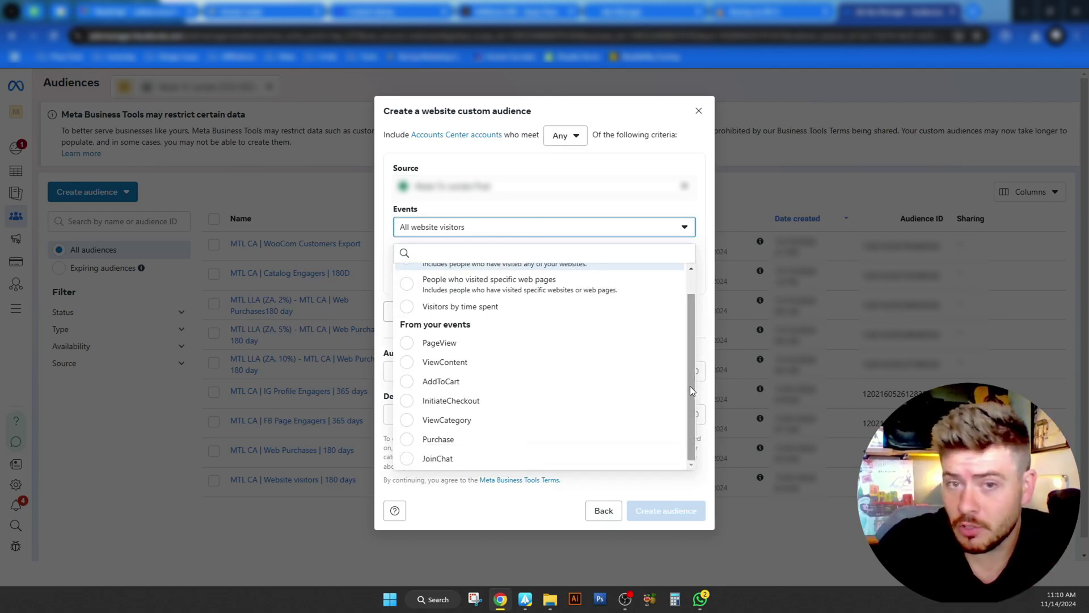
scroll(690, 345, up, 1)
scroll(684, 372, down, 1)
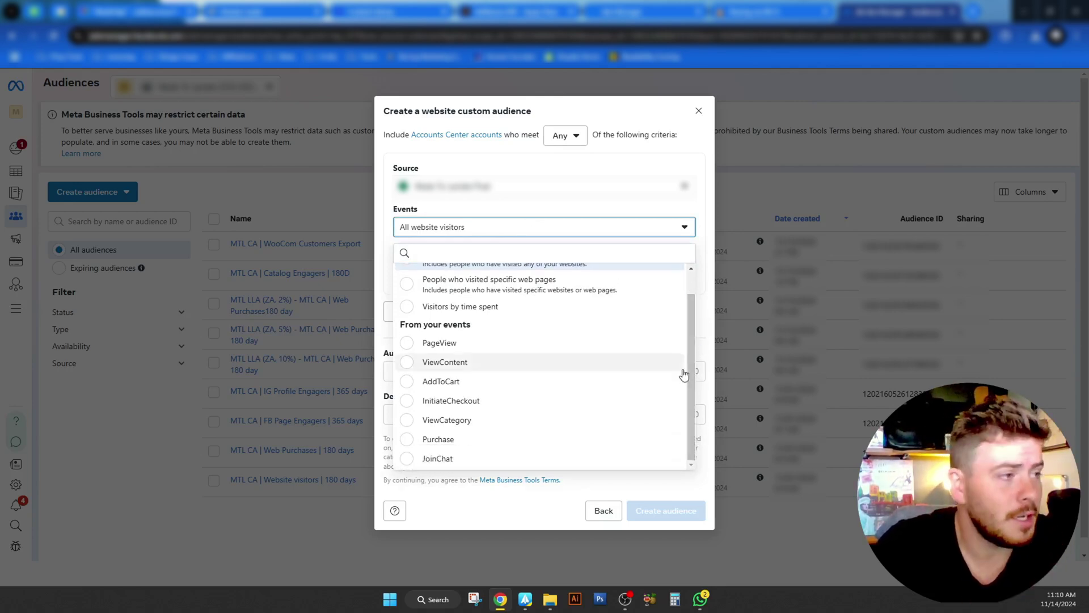
click(409, 286)
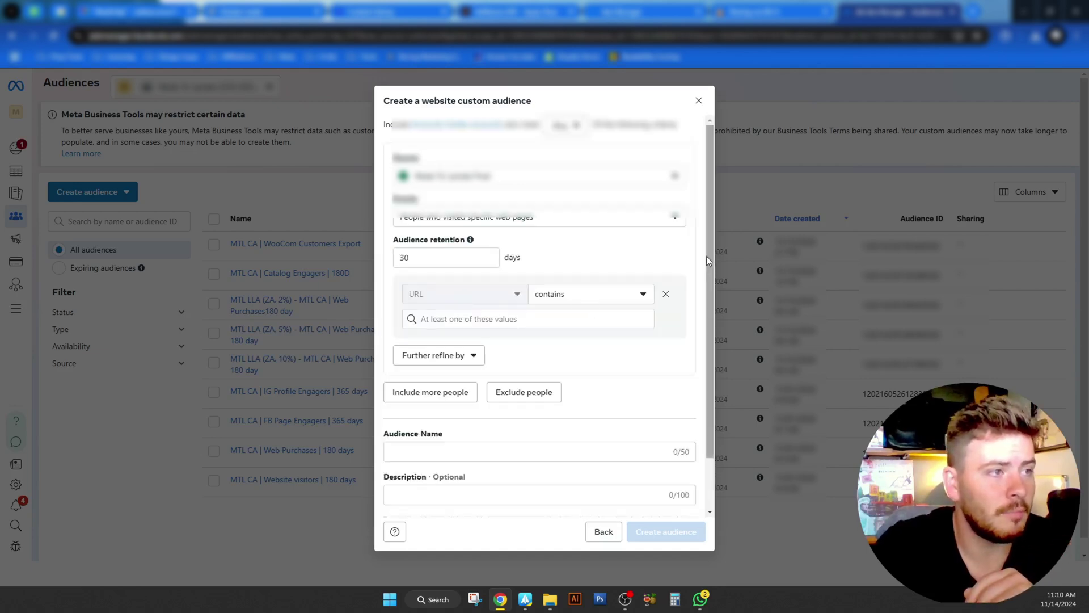
Check the URL matching options while keeping the page-visit event.
drag(706, 267, 703, 339)
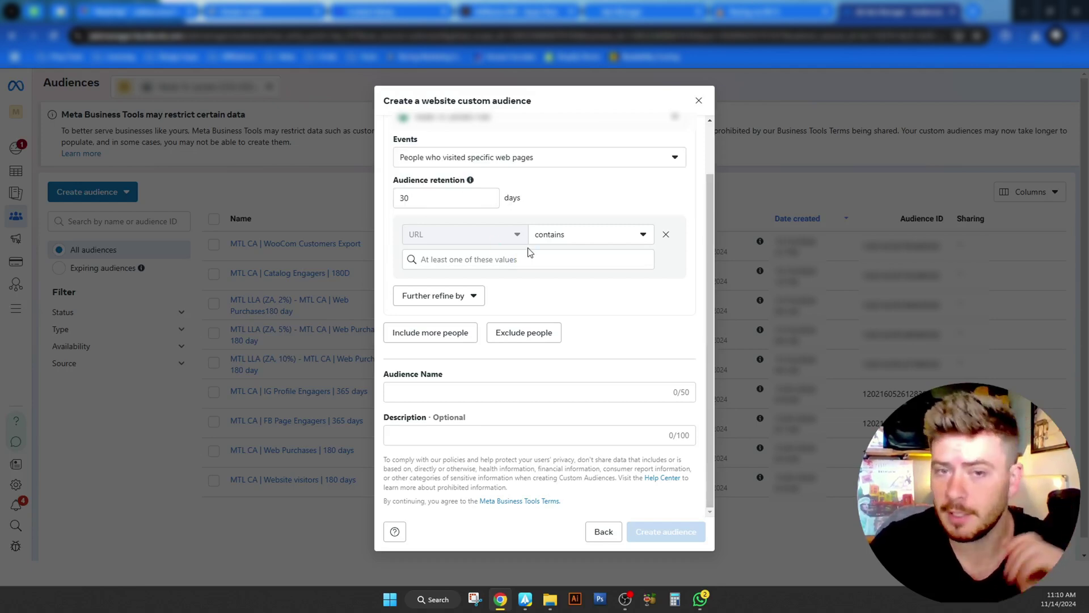
click(576, 238)
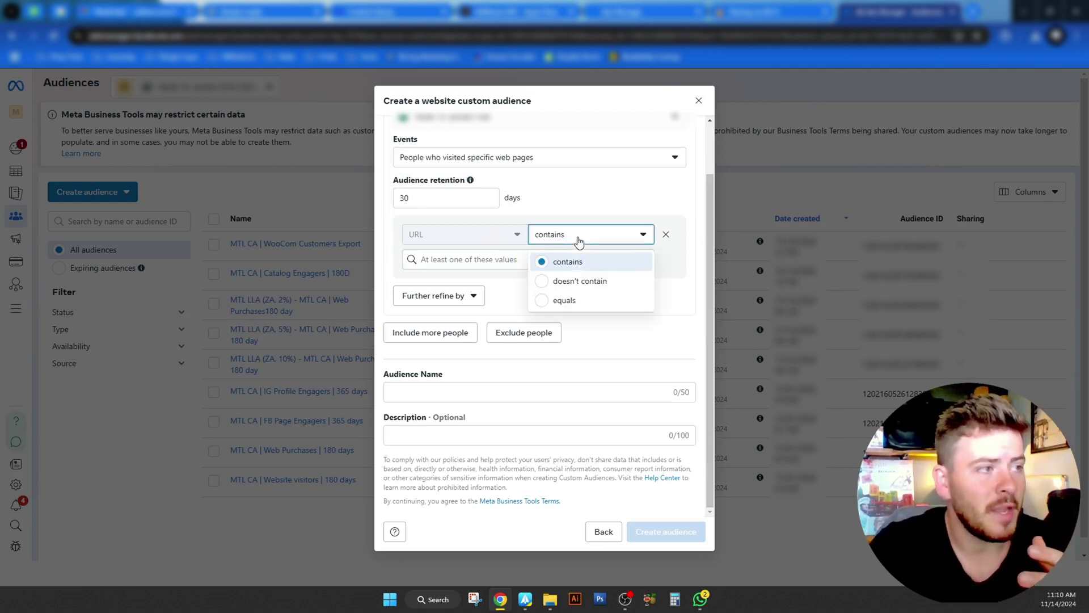
click(492, 159)
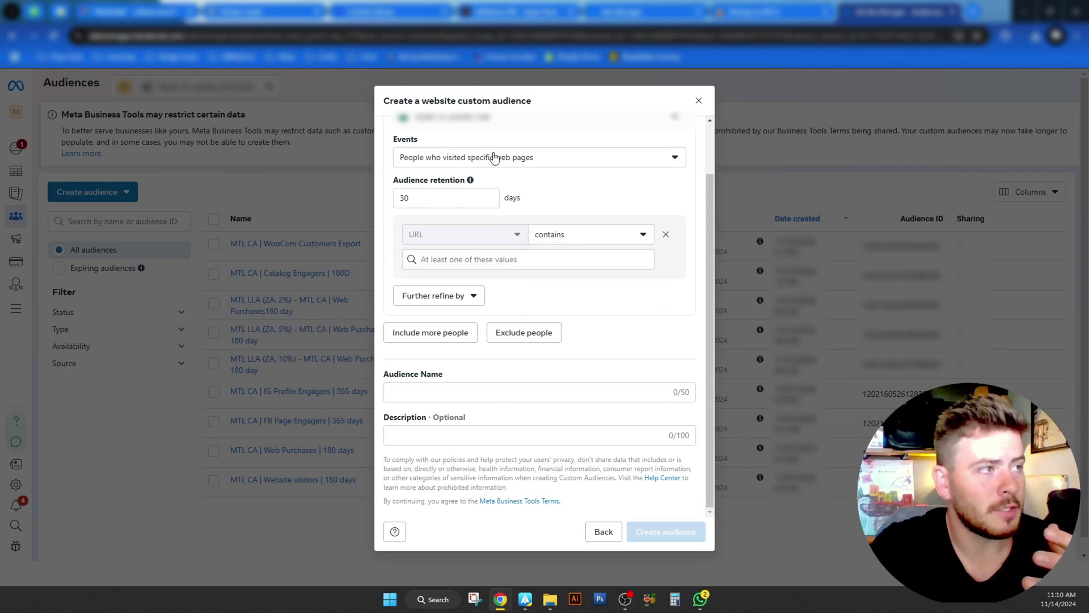
click(542, 164)
click(555, 243)
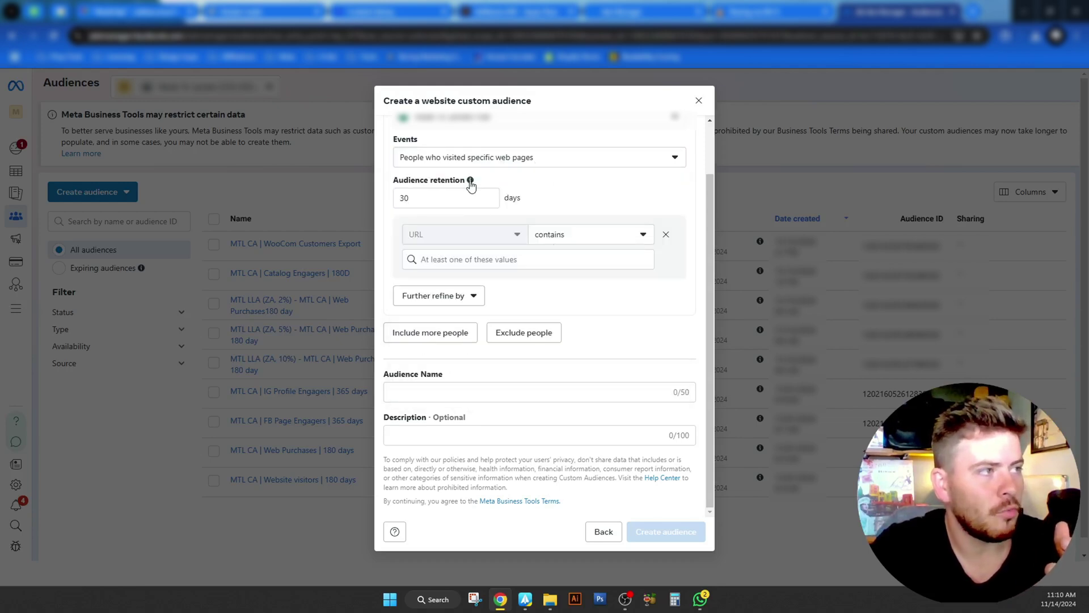
Set audience retention to 90 days.
mouse_move(470, 183)
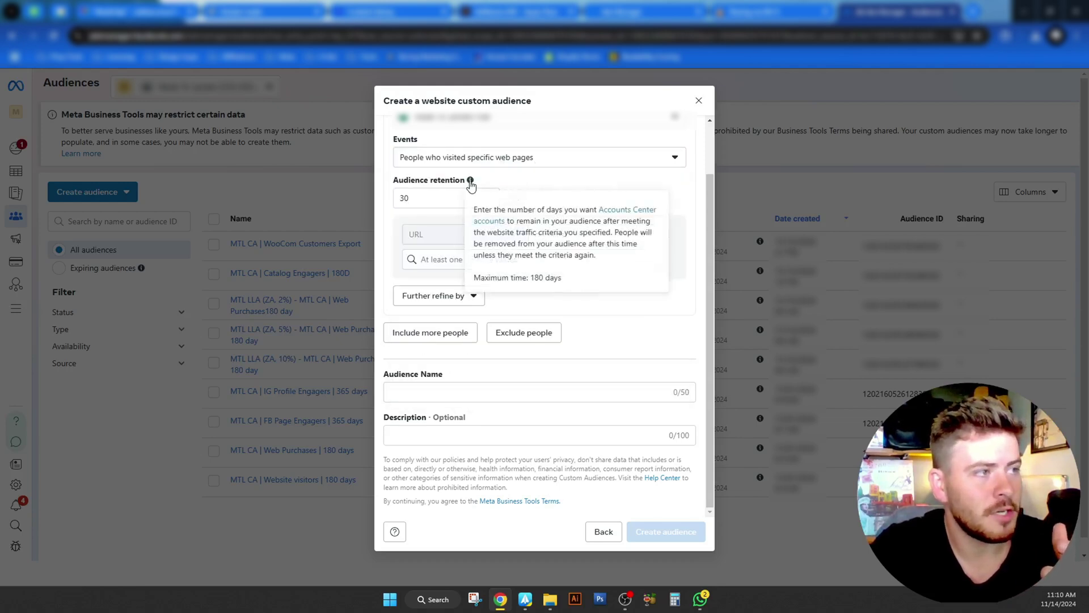
double_click(419, 197)
text(90)
click(541, 189)
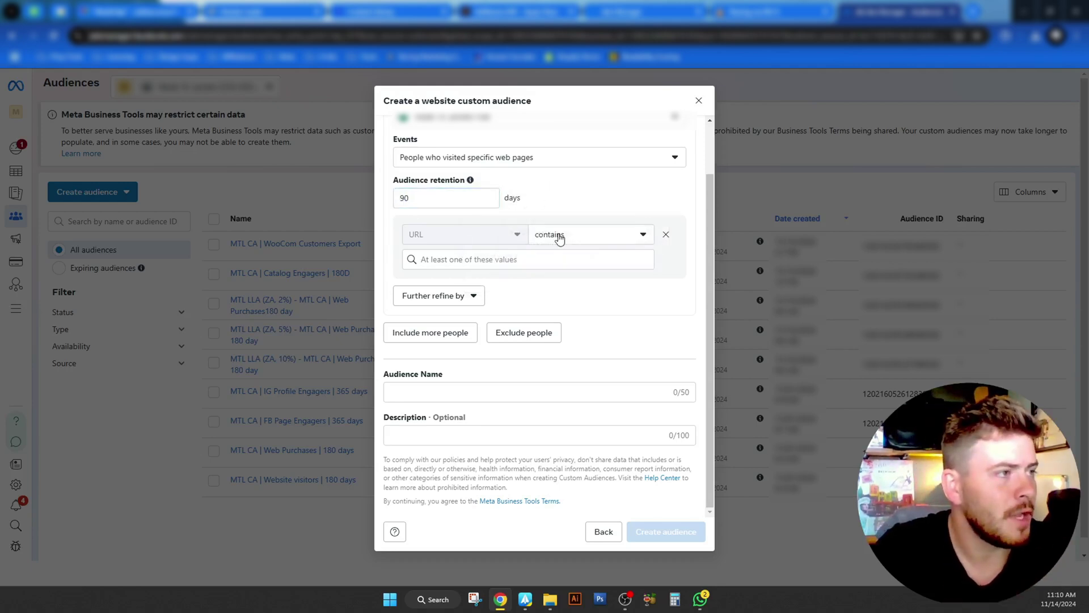
click(628, 238)
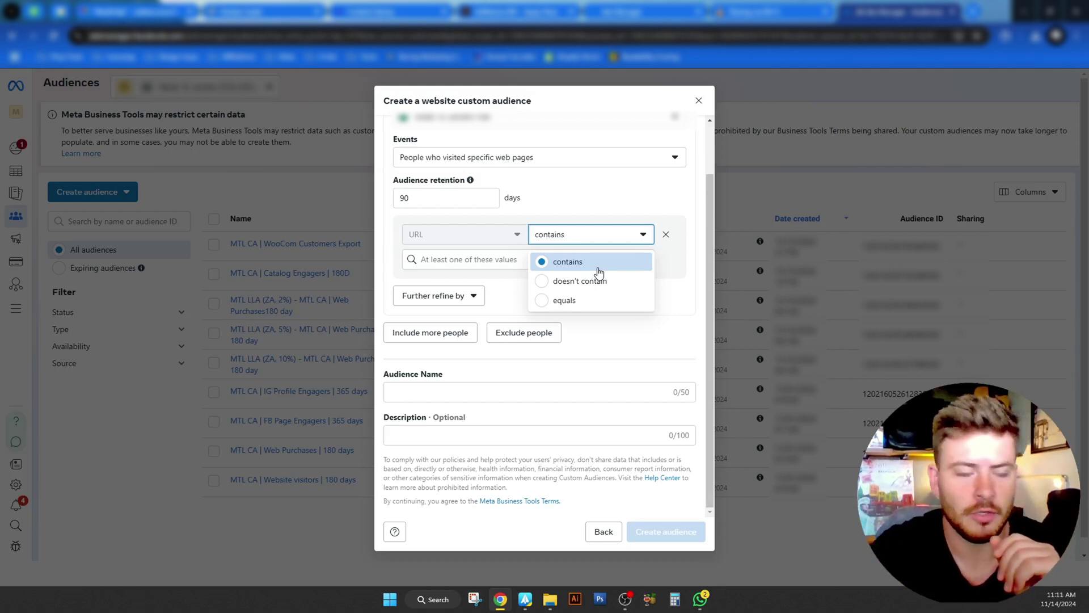
click(599, 262)
click(568, 261)
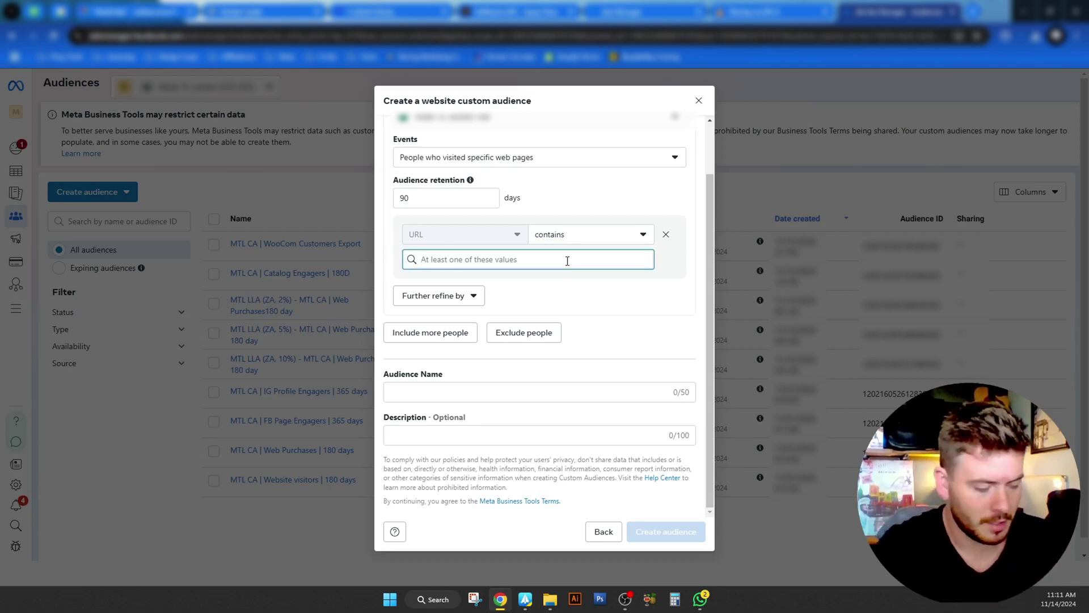
text(www.)
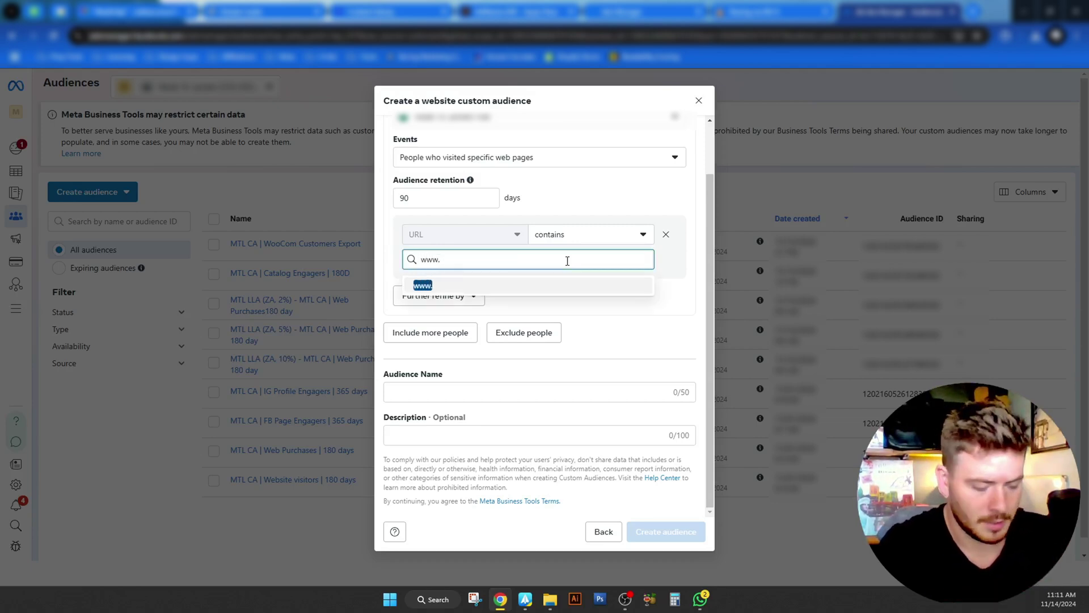
text(three3)
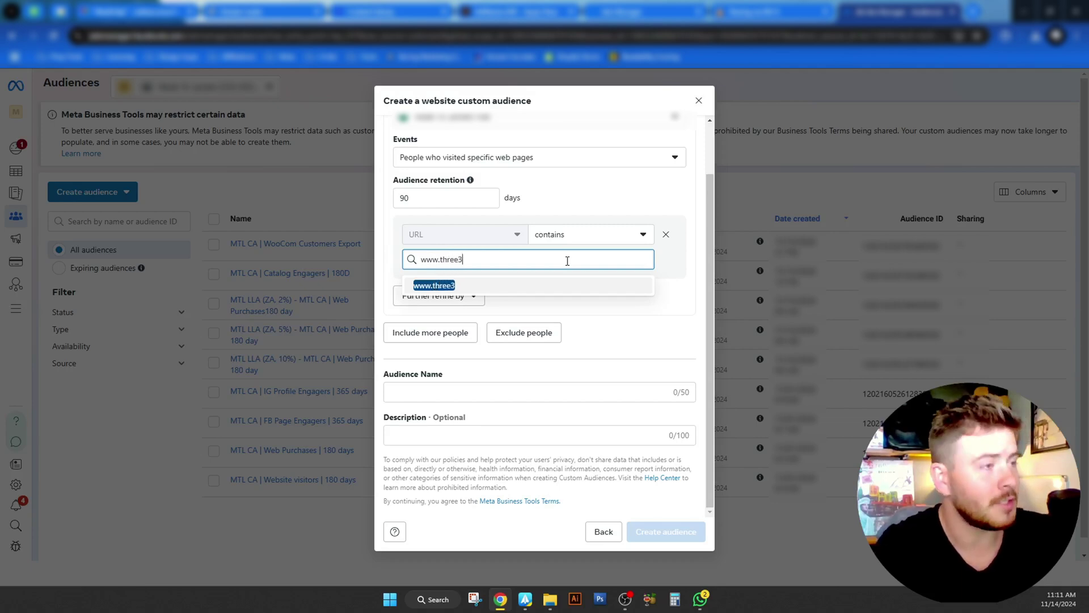
text(3.co.za)
key(Return)
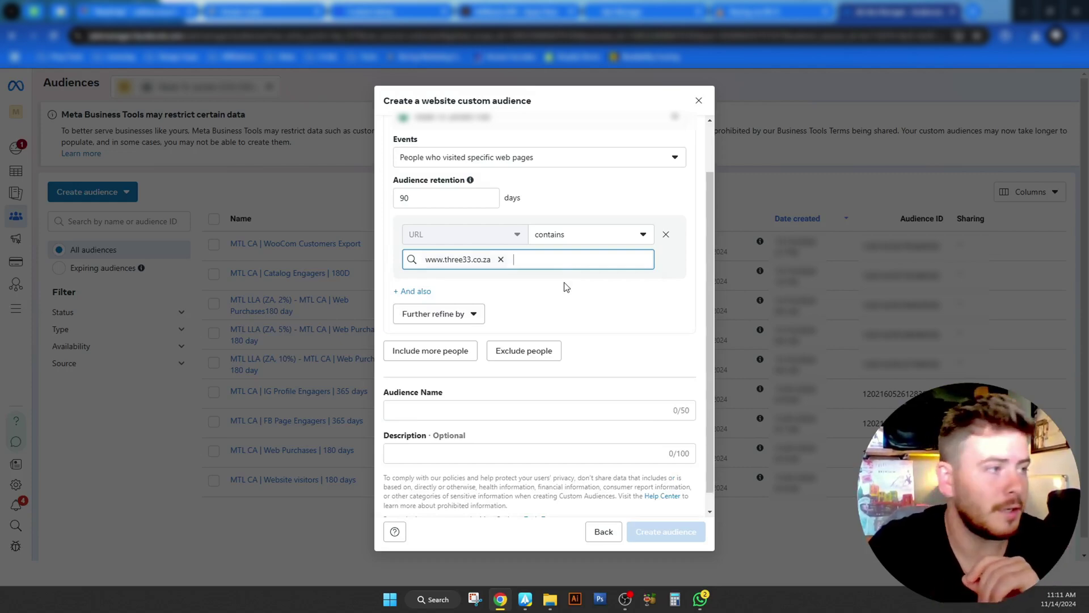
scroll(658, 315, down, 1)
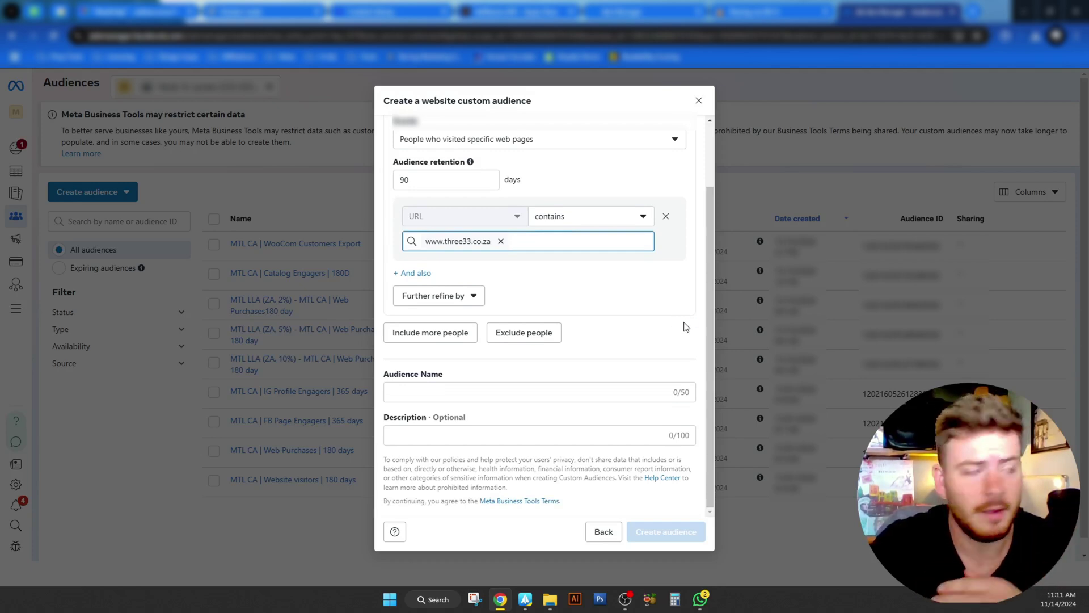
click(693, 333)
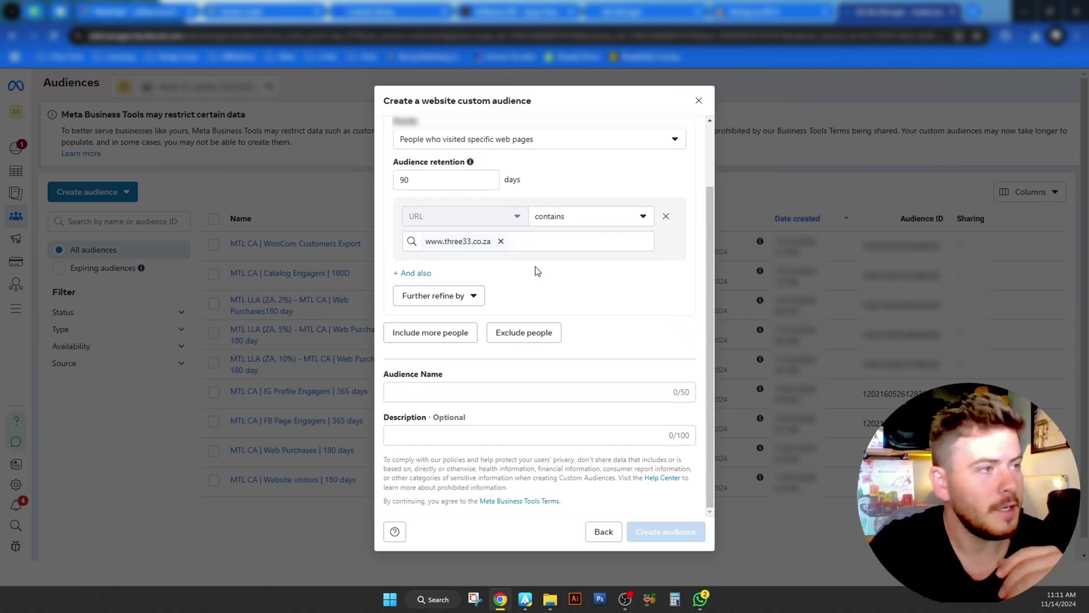
click(486, 245)
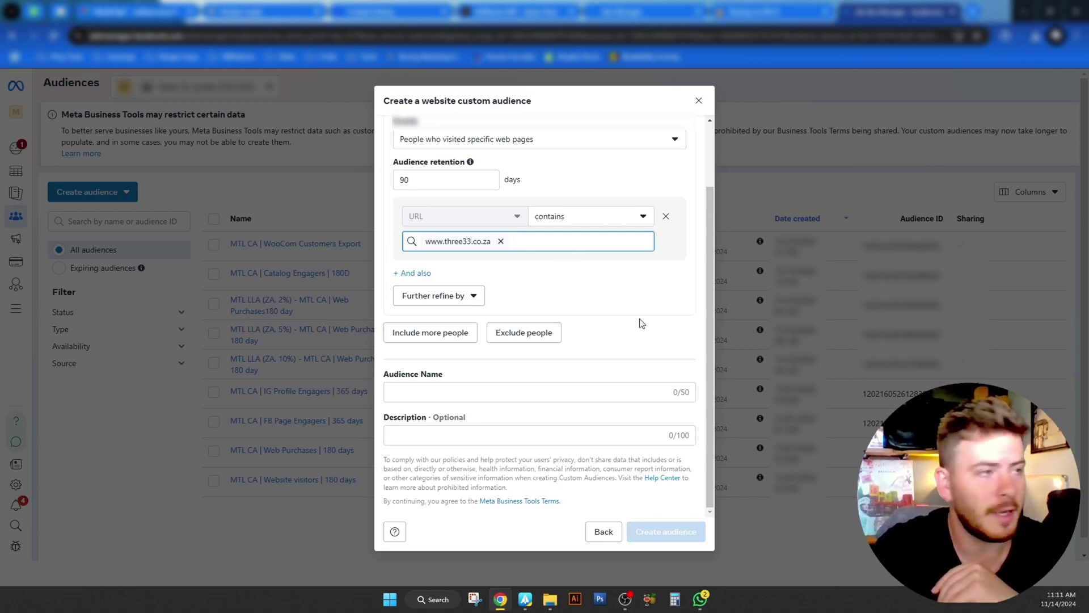
click(698, 295)
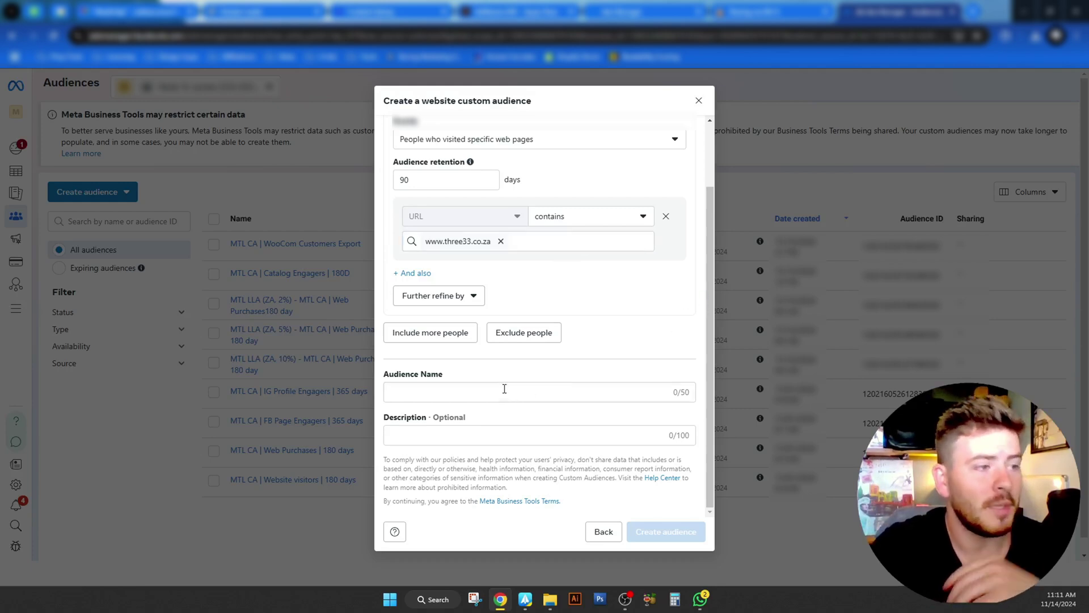
scroll(513, 261, up, 2)
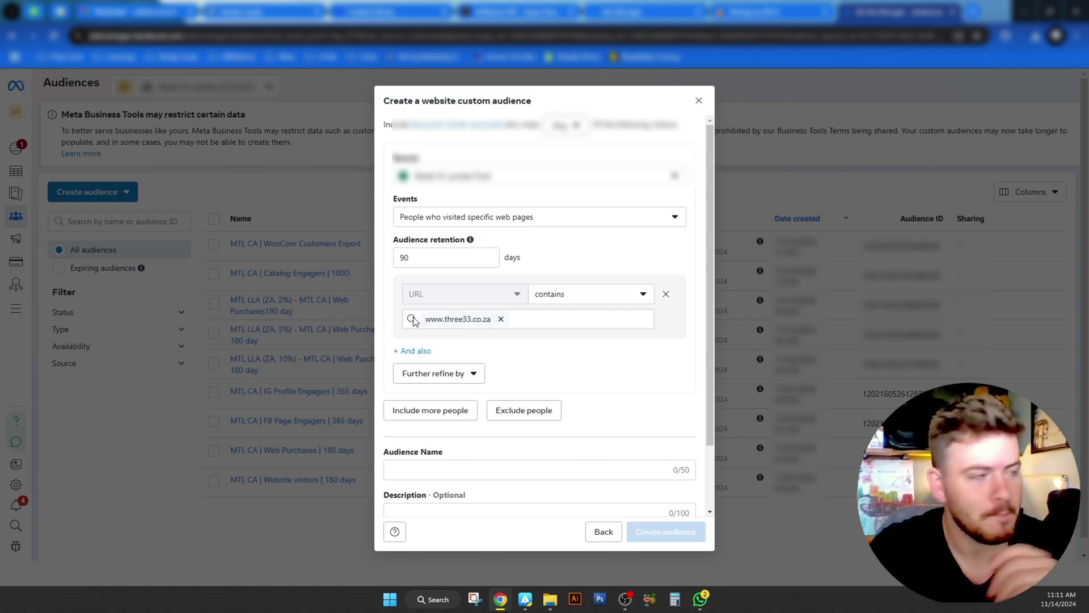
Switch the event to Visitors by time spent, leaving the percentile at 25%.
click(589, 221)
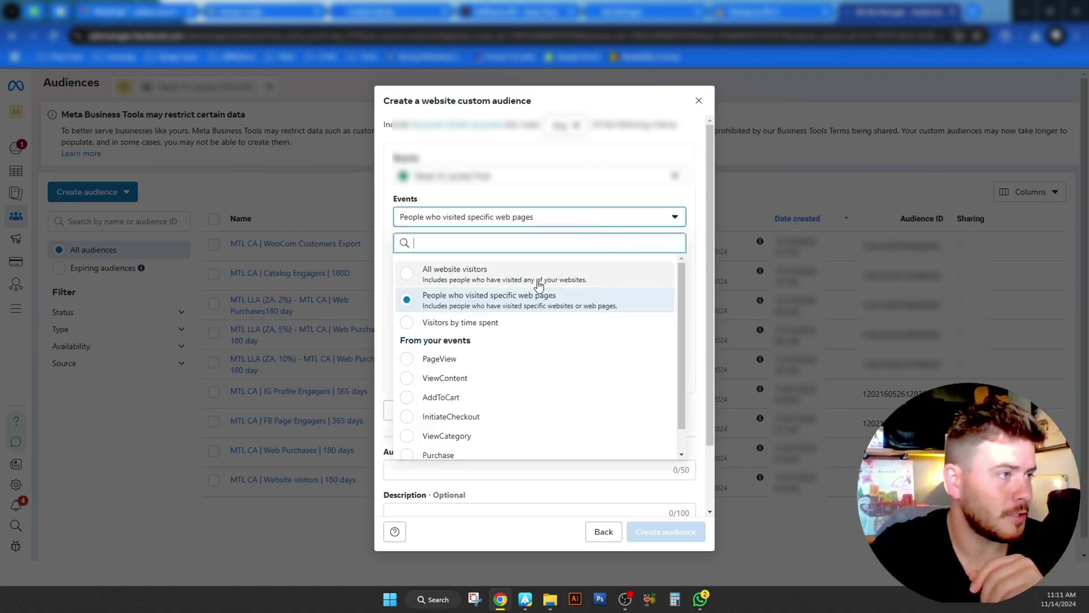
click(488, 324)
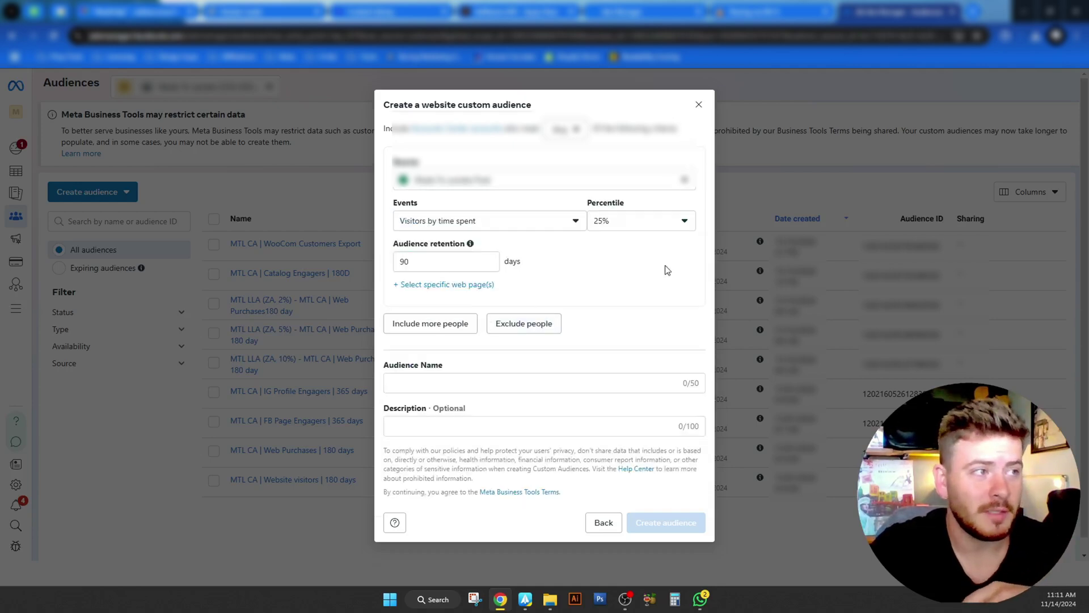
click(654, 233)
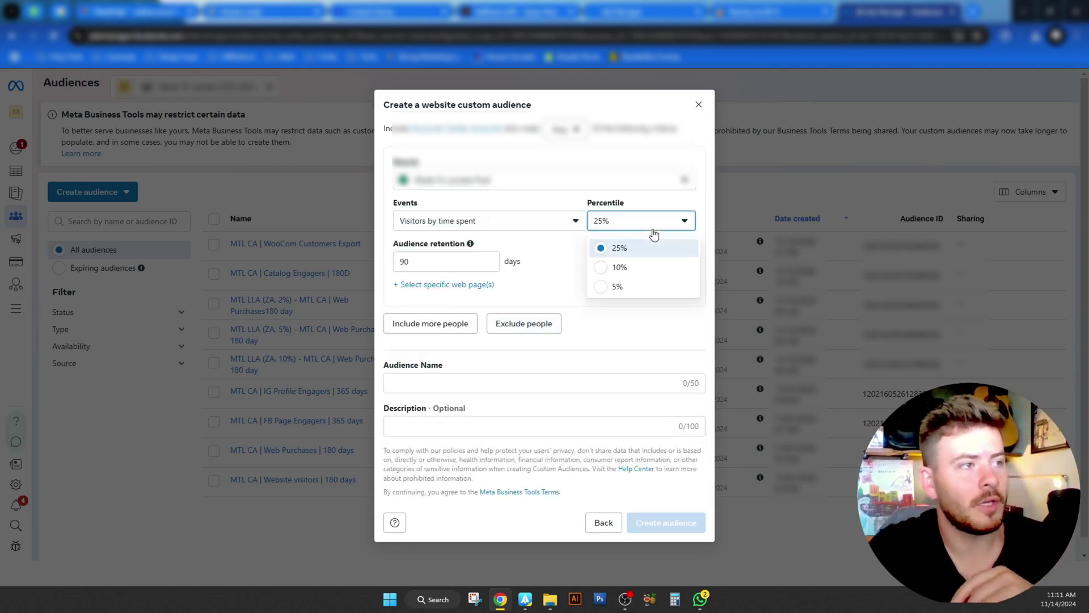
click(624, 208)
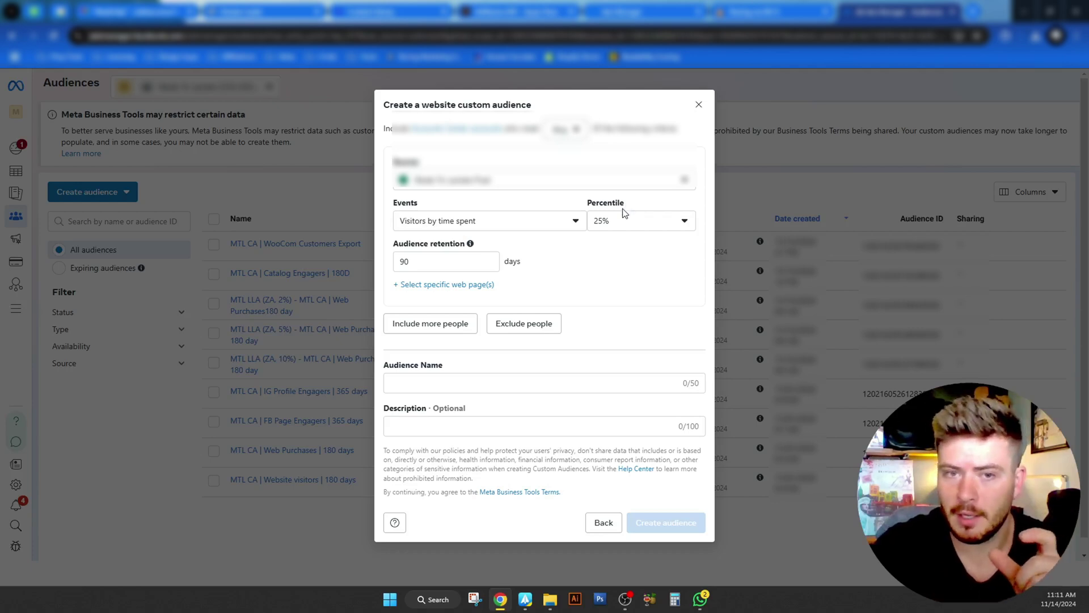
double_click(603, 205)
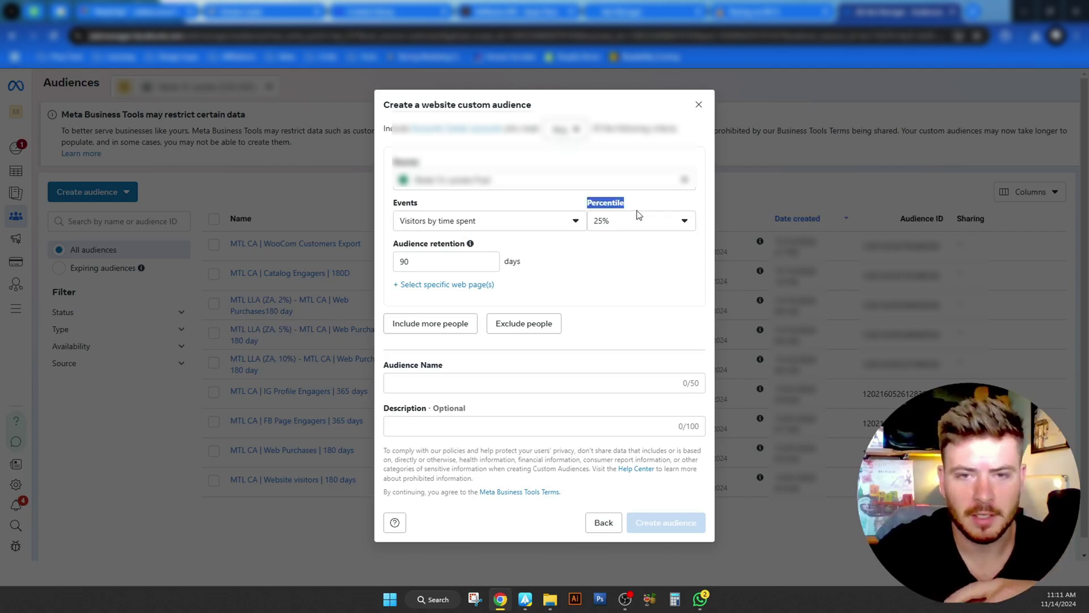
click(681, 225)
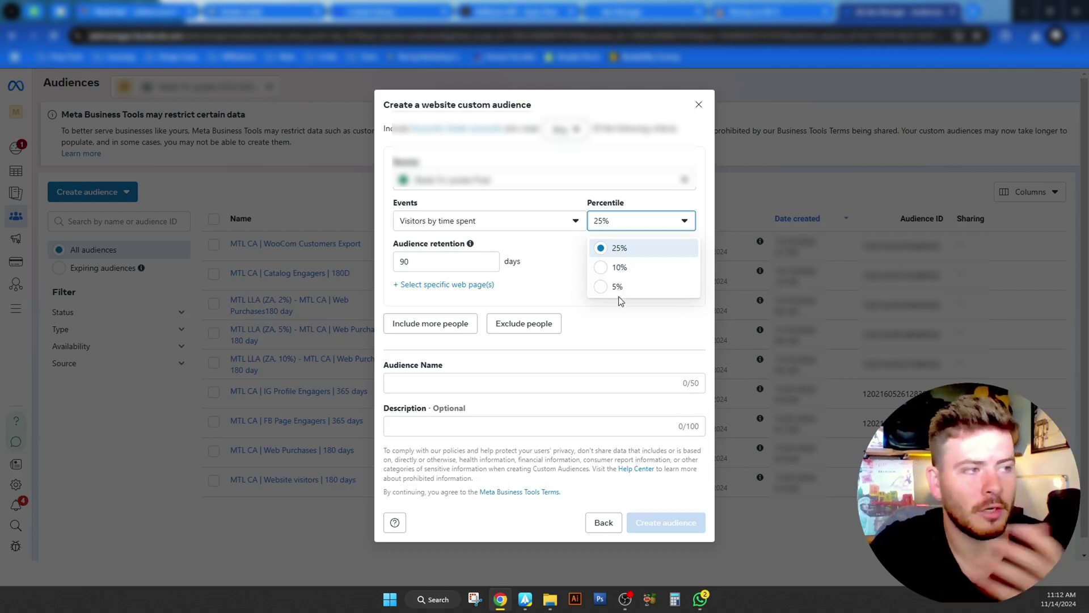
click(580, 307)
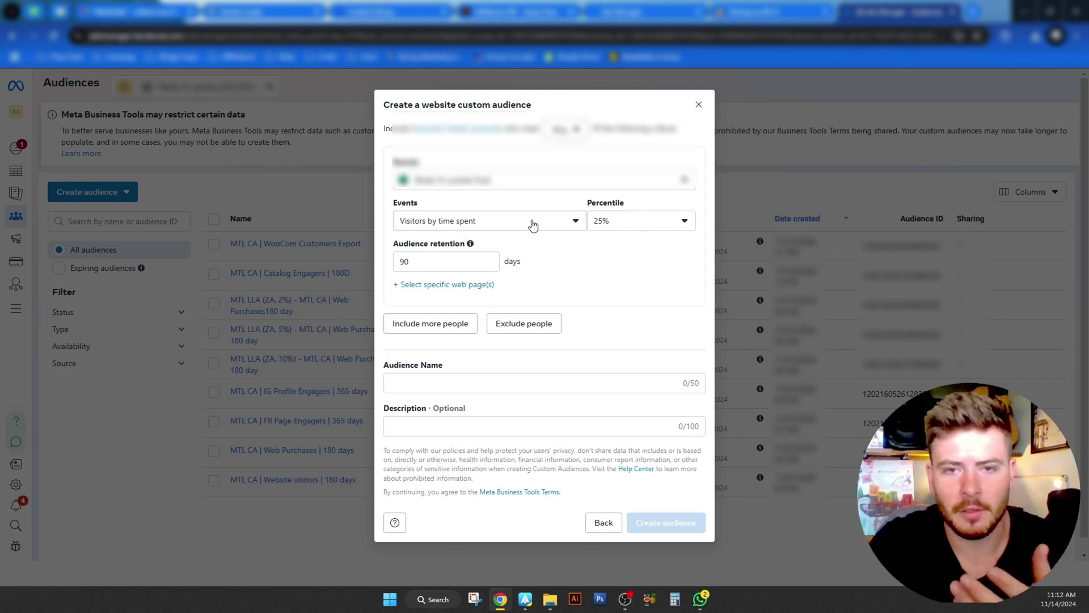
Review the 180-day retention limit and add a specific web page URL rule.
click(560, 223)
click(605, 255)
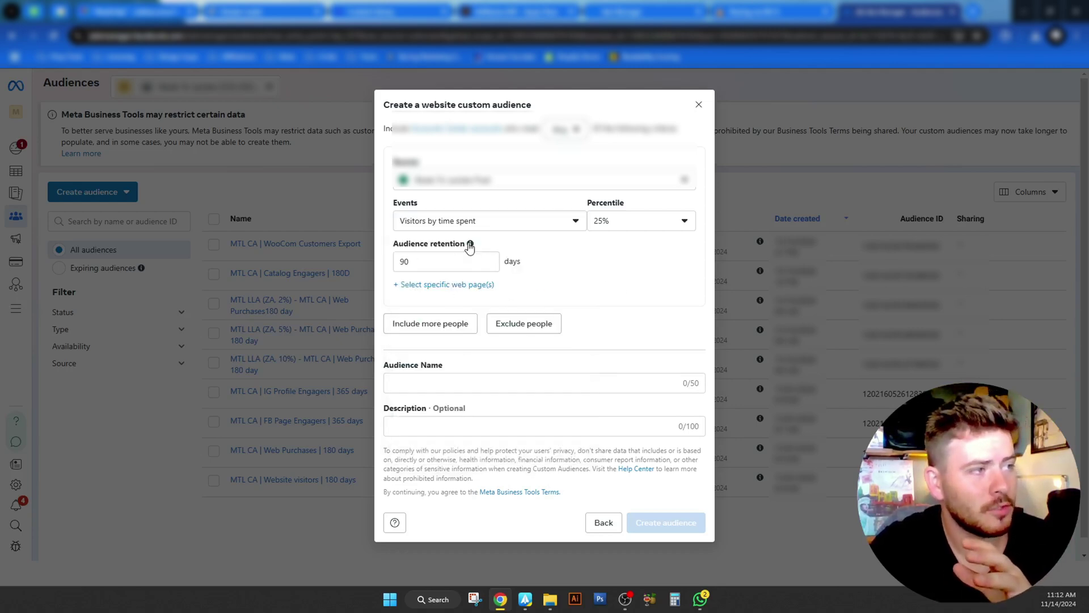
mouse_move(470, 244)
drag(550, 219, 455, 222)
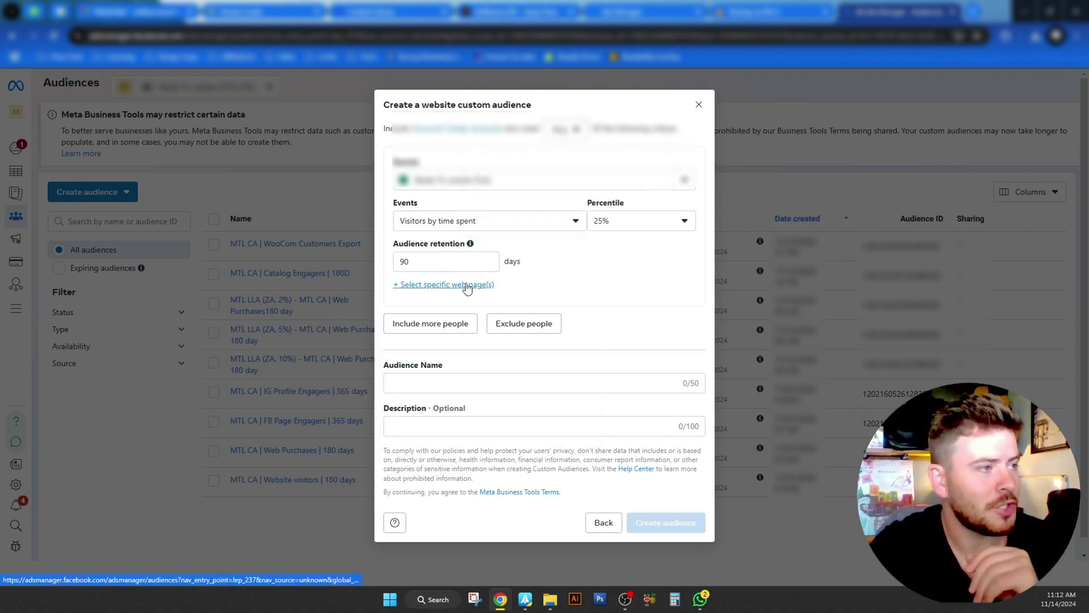
click(488, 285)
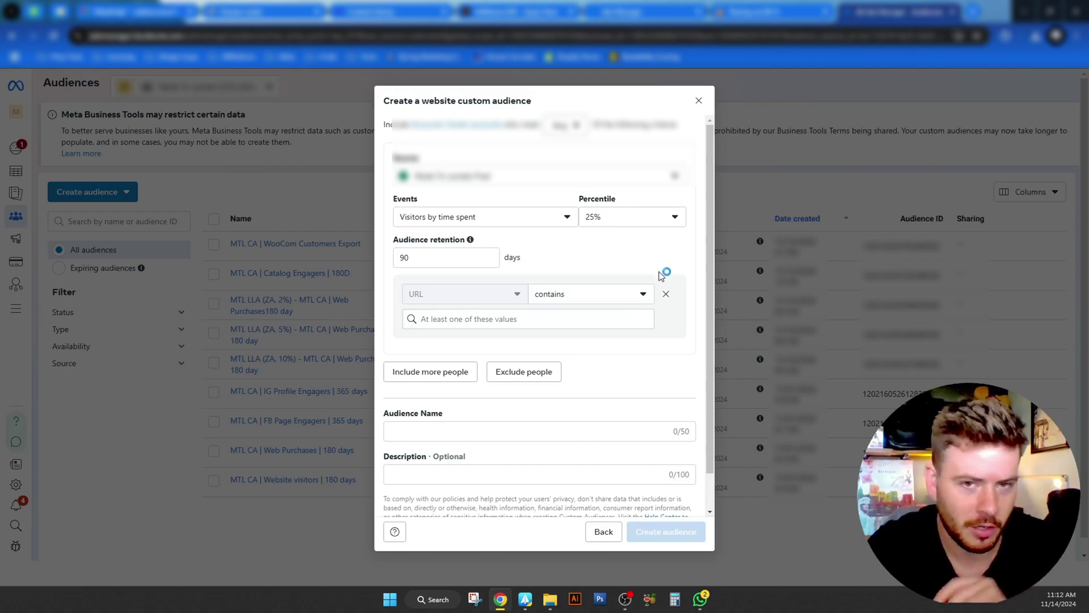
click(566, 219)
scroll(573, 275, down, 1)
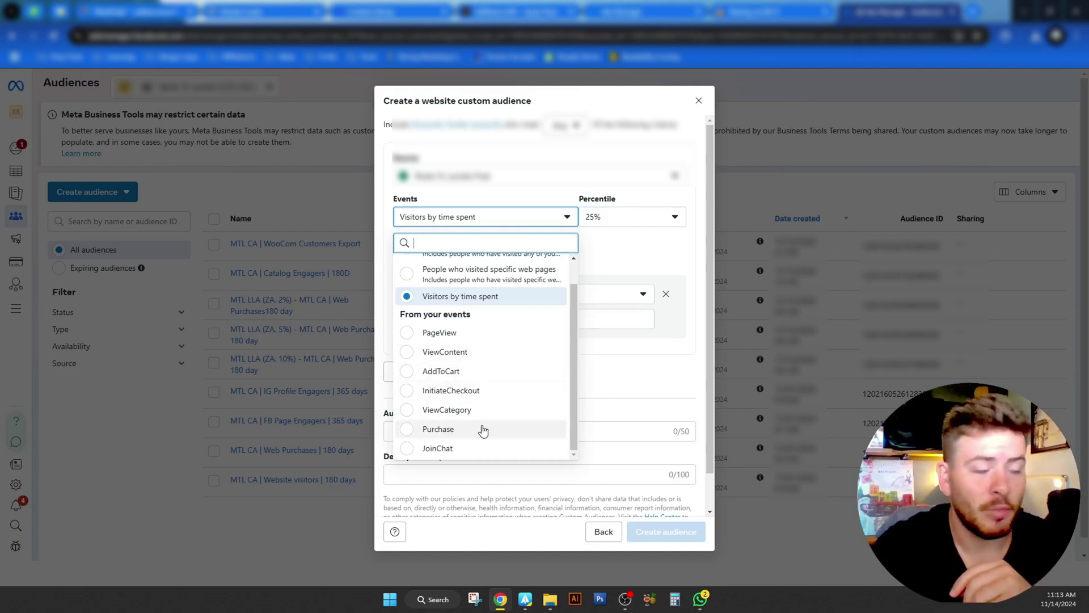
Choose Purchase as the event and set retention to 180 days after 365 is rejected.
click(454, 430)
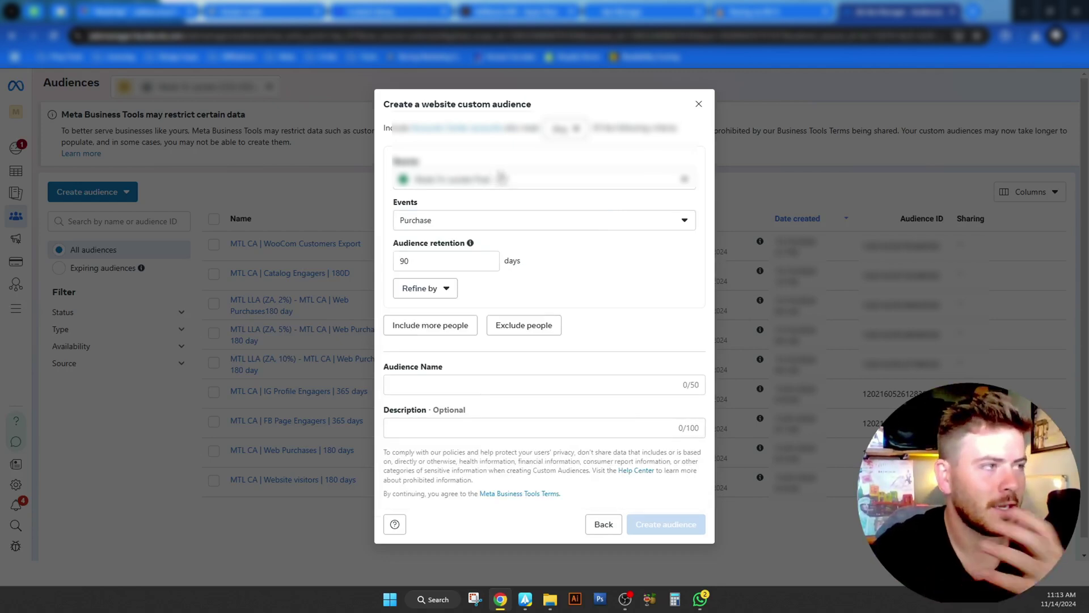
mouse_move(471, 244)
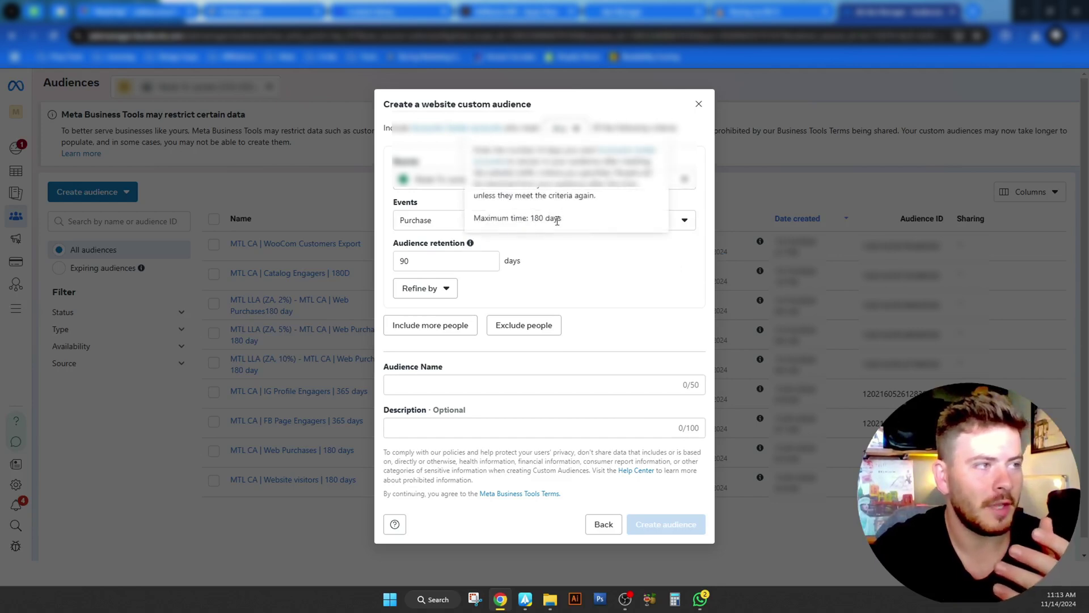
drag(555, 220, 504, 243)
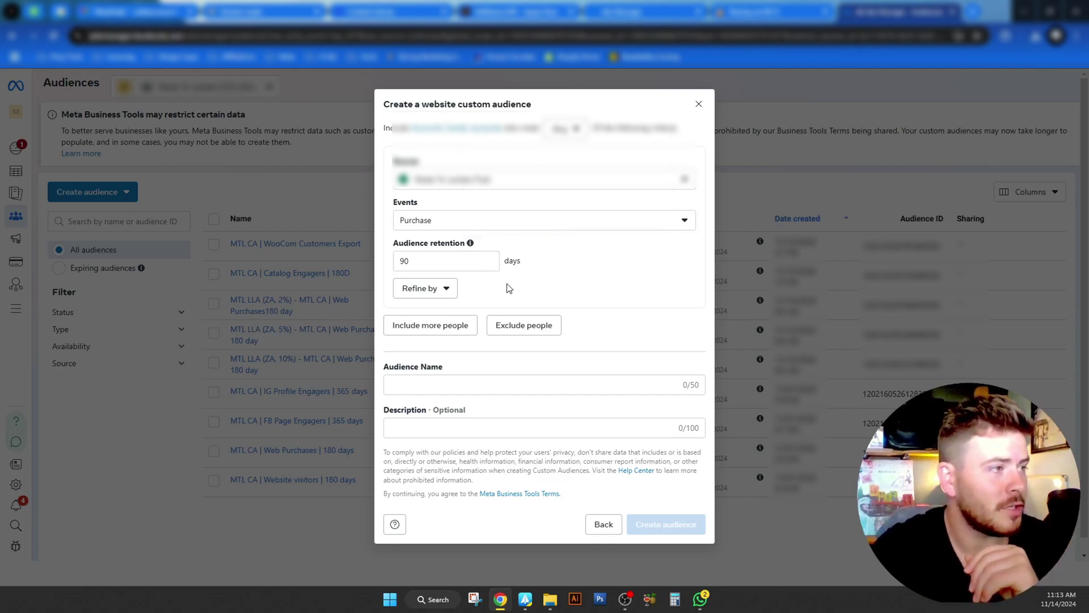
double_click(491, 258)
text(365)
click(584, 260)
double_click(490, 258)
text(365)
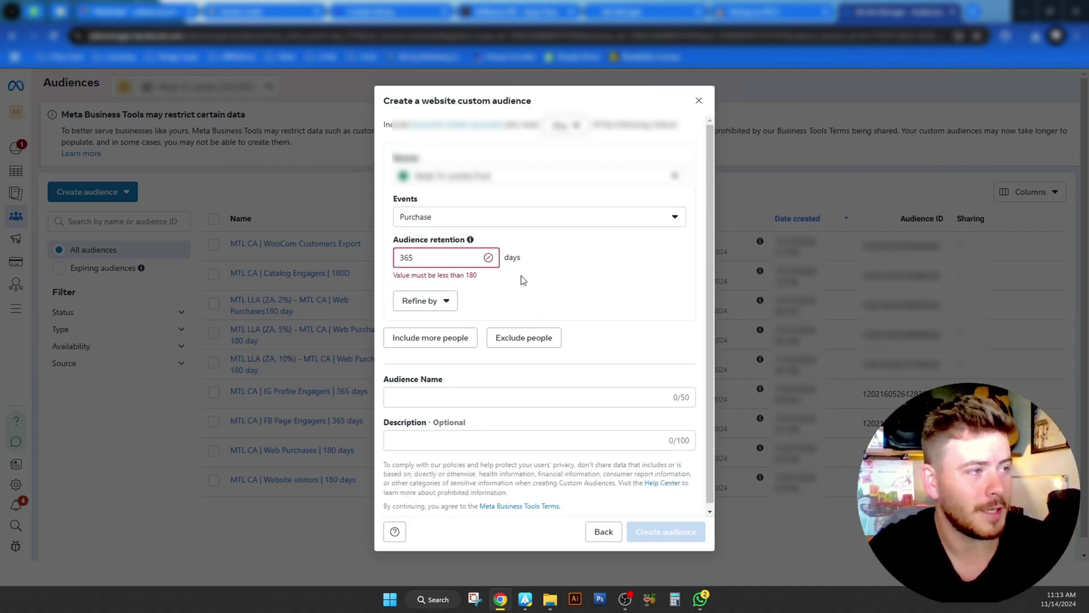
double_click(470, 258)
text(180)
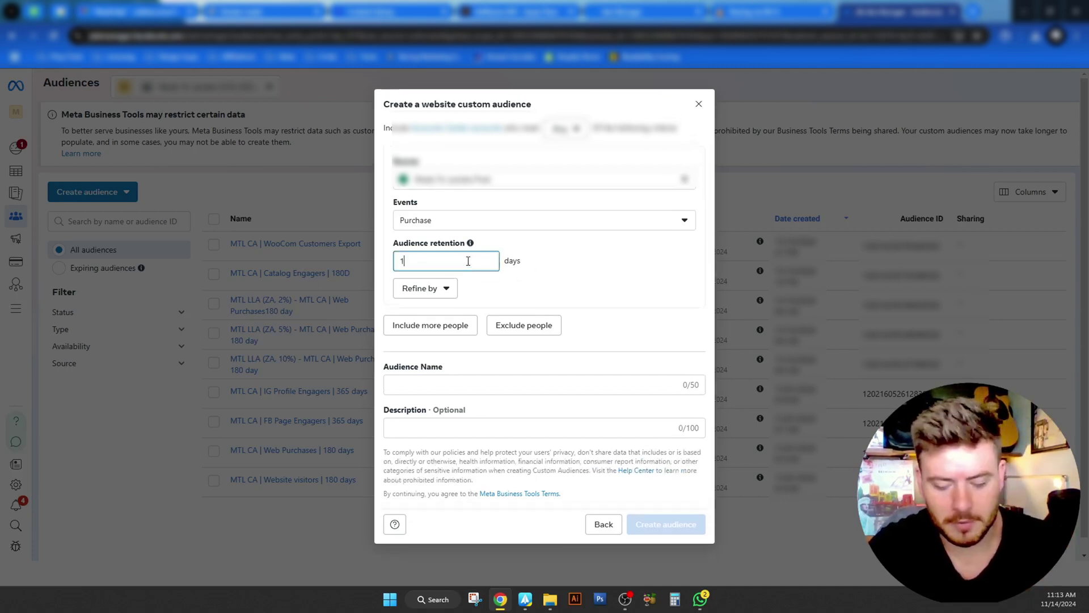
Look over the Refine by options without choosing one.
click(446, 289)
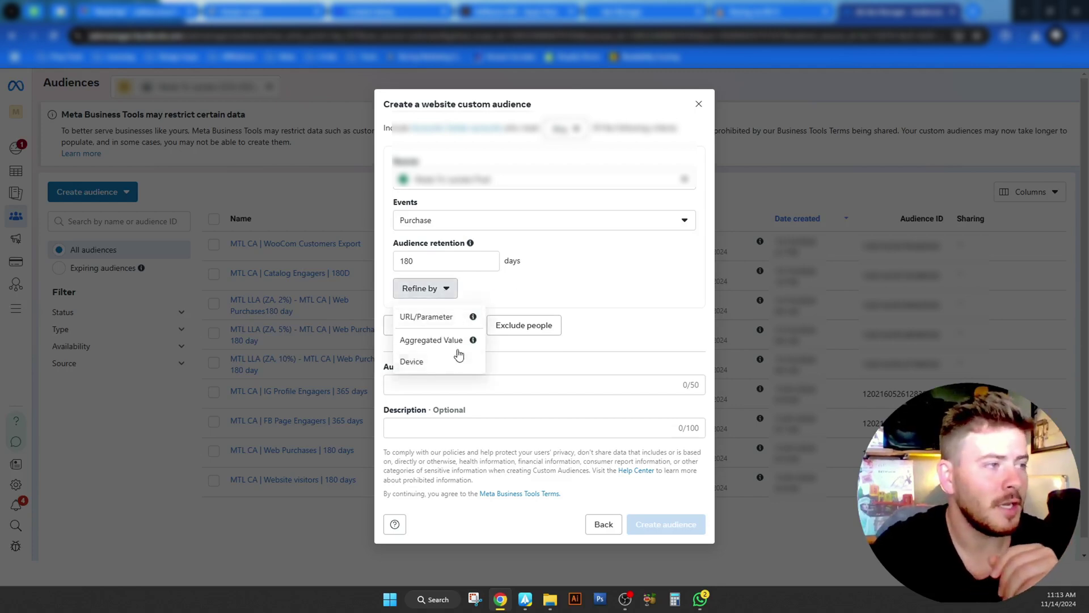
mouse_move(470, 343)
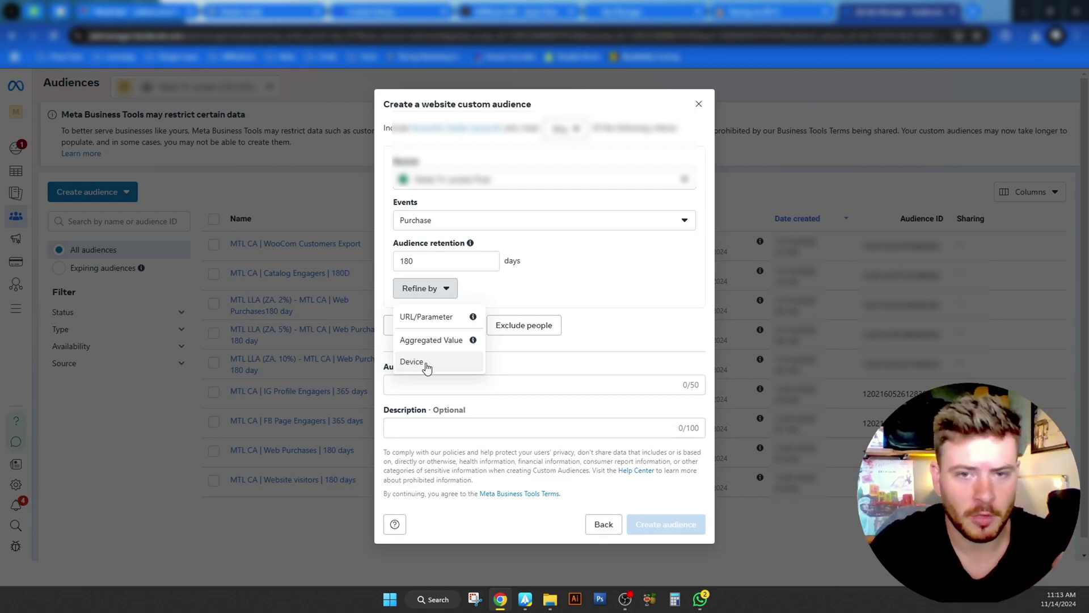
click(560, 303)
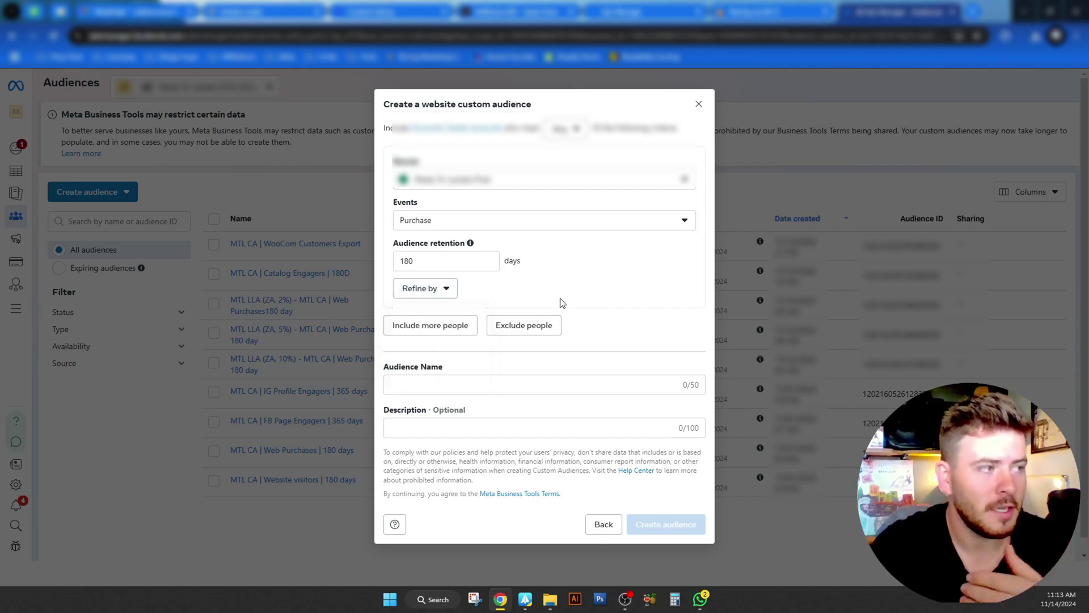
Add then remove an exclusion group, and switch the event to InitiateCheckout.
click(547, 334)
click(685, 372)
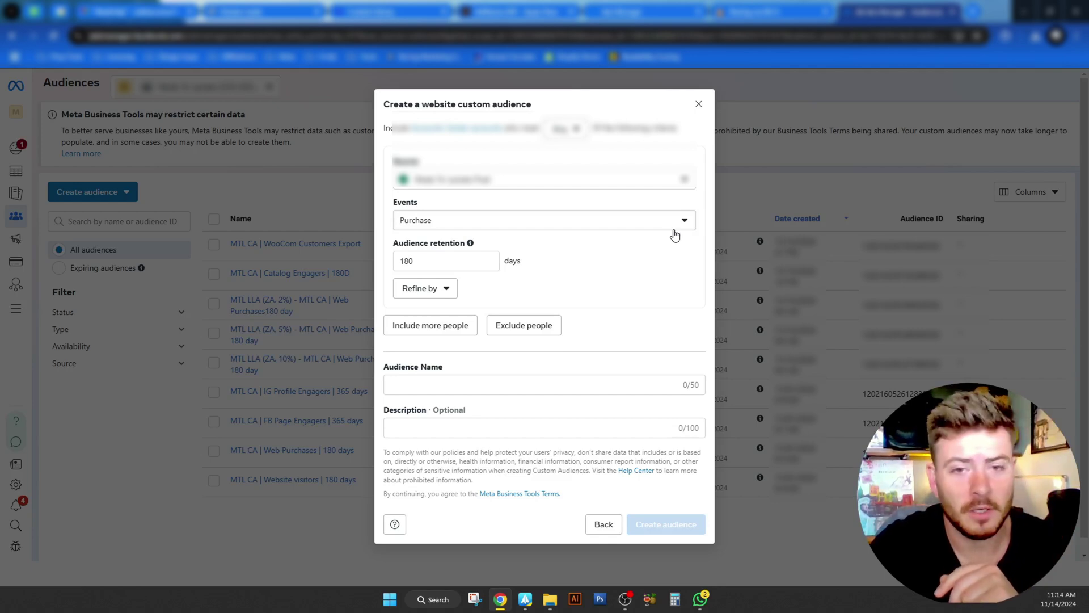
click(629, 222)
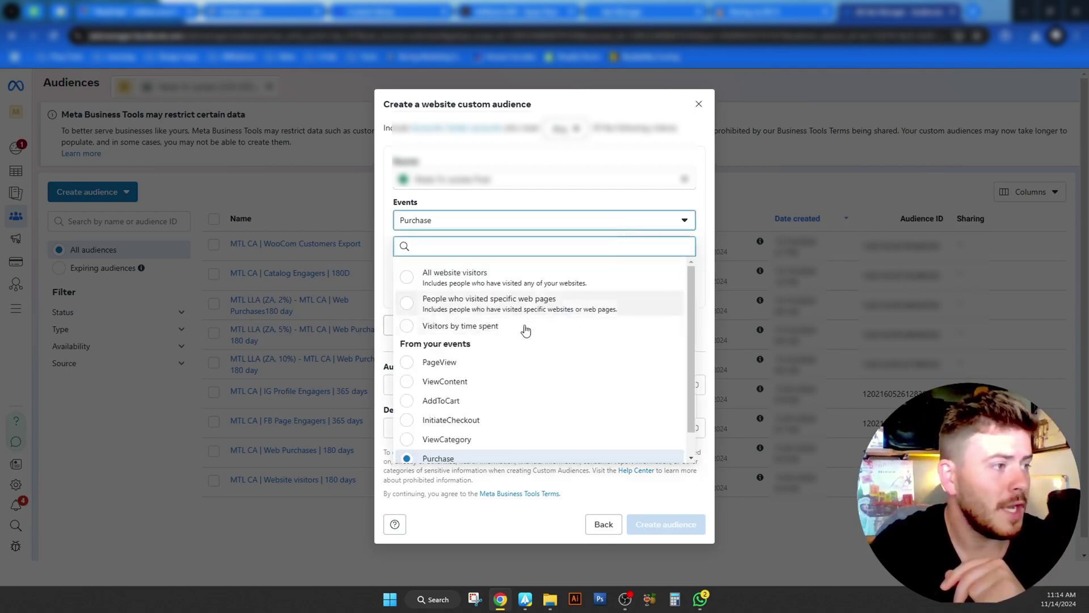
scroll(578, 372, down, 1)
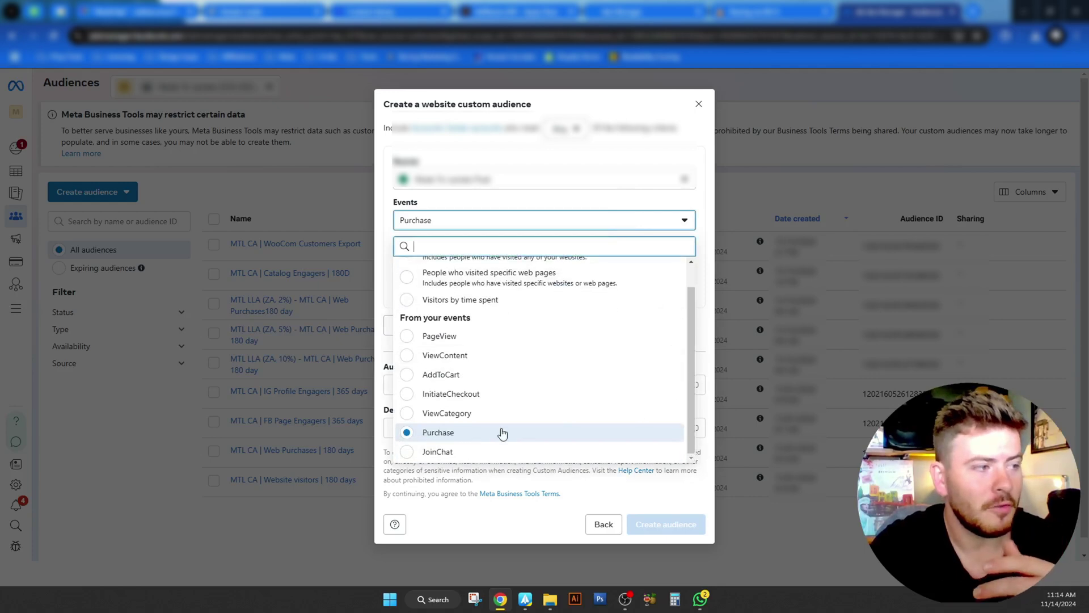
click(484, 396)
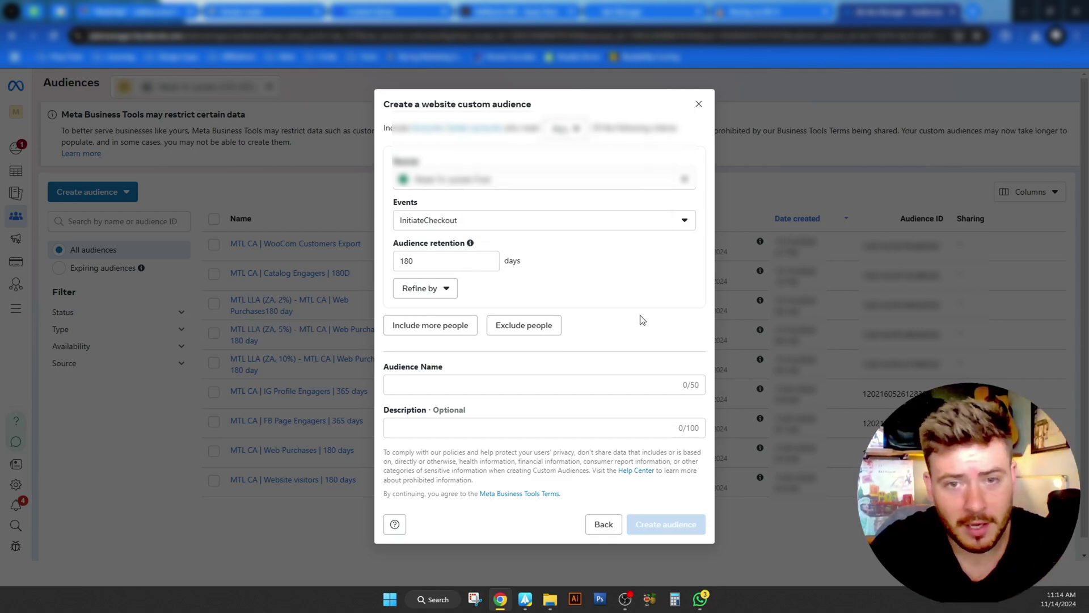
click(498, 223)
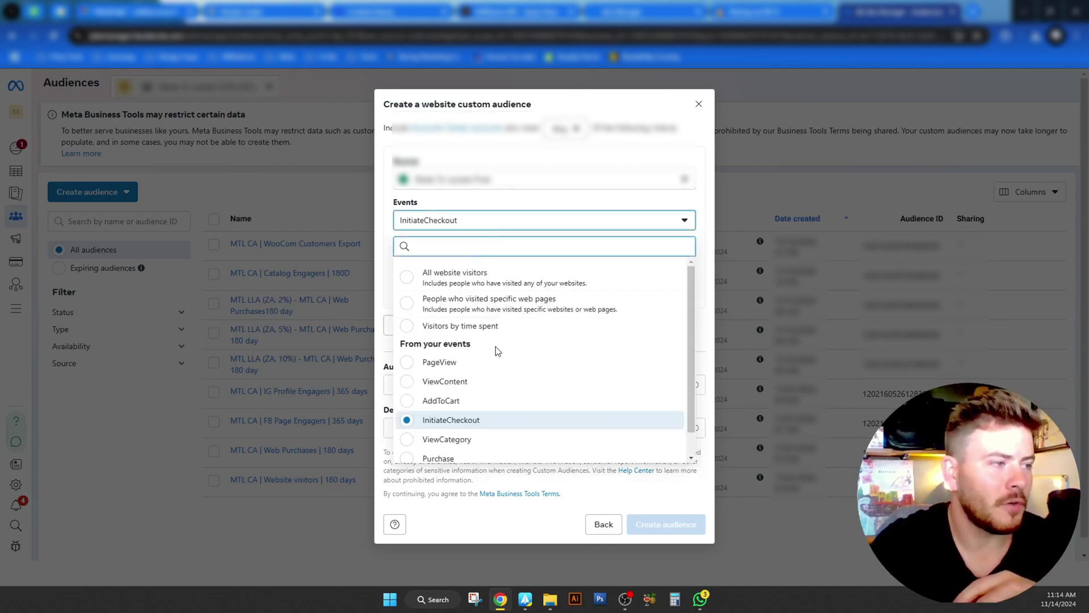
scroll(568, 391, down, 1)
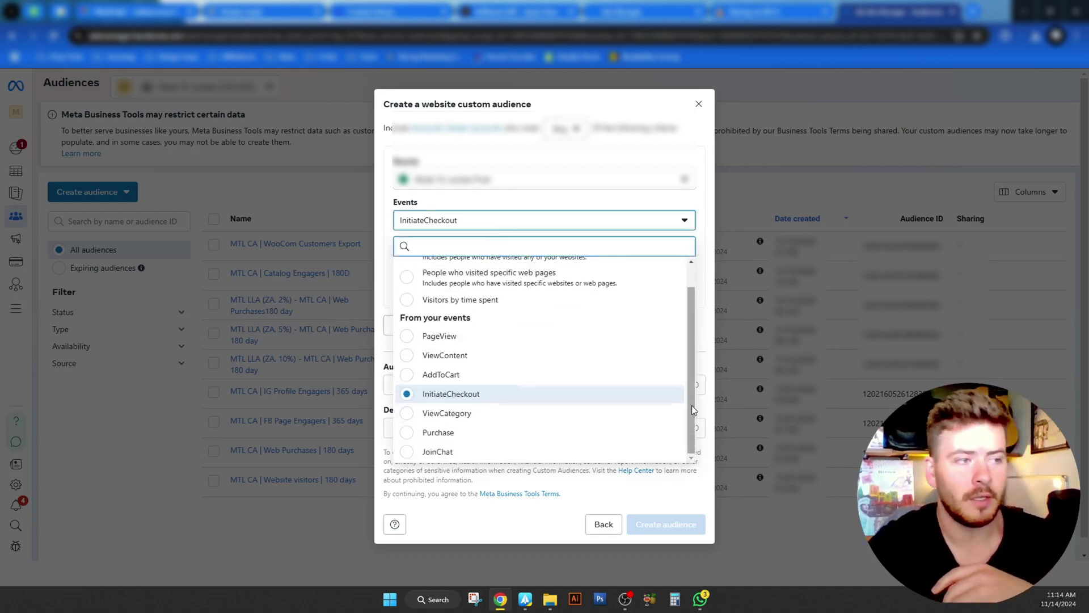